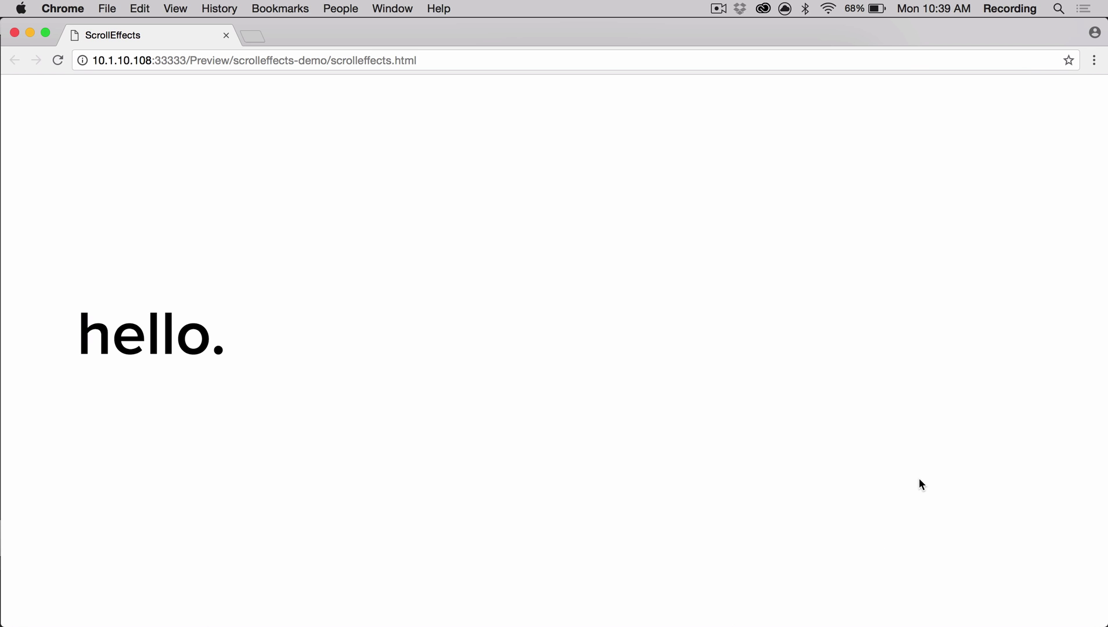
# Step: Scroll through the browser preview, then return to Muse
pyautogui.scroll(-5, 920, 479)
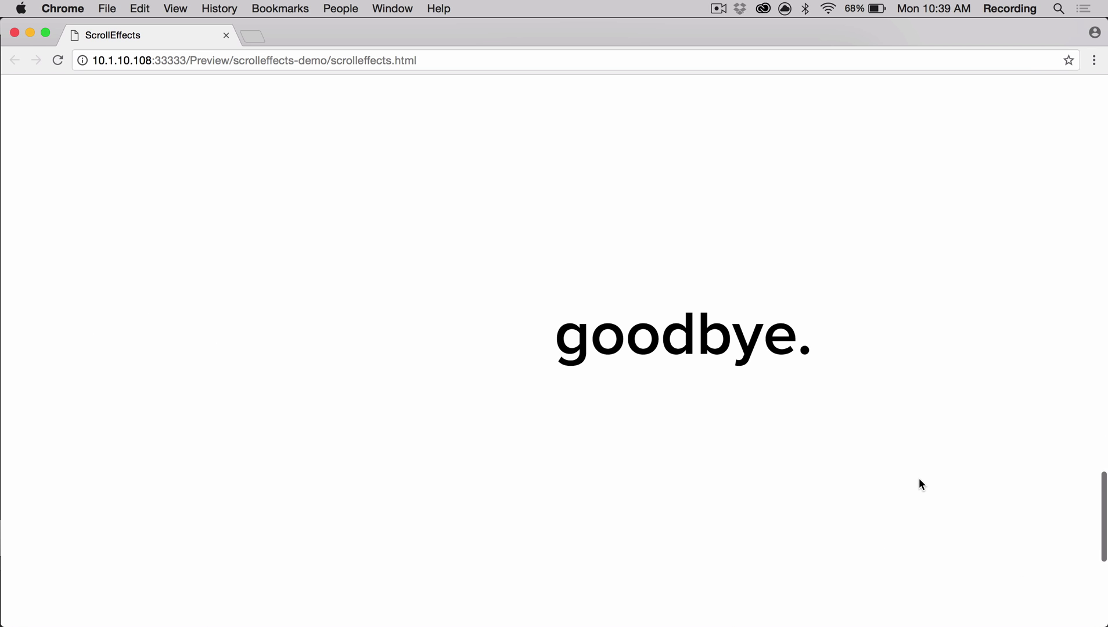
pyautogui.scroll(5, 919, 484)
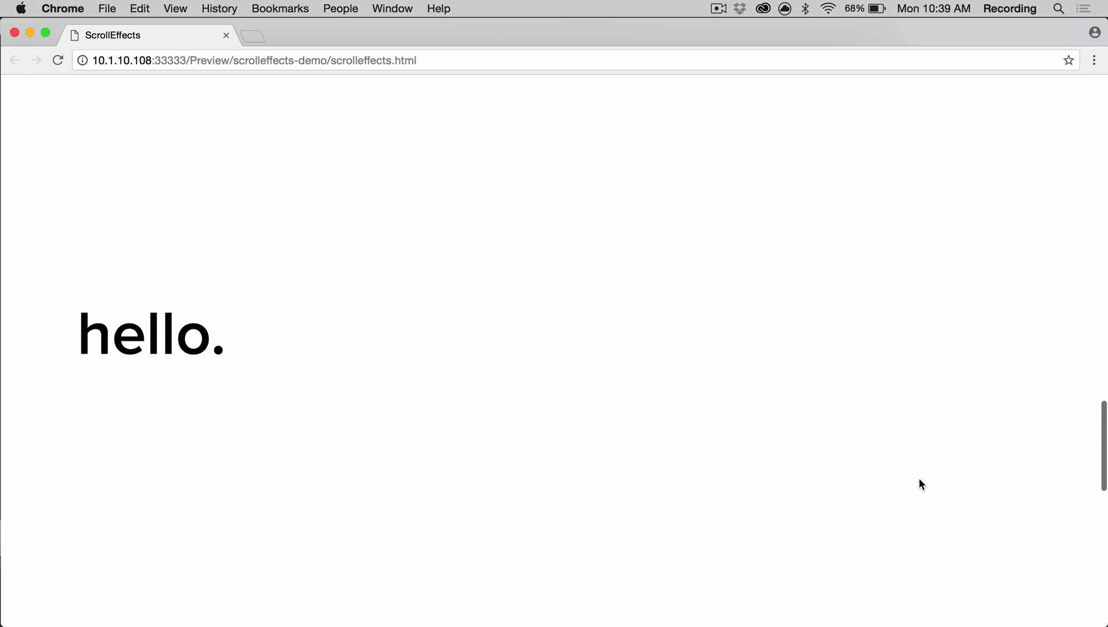
pyautogui.scroll(-3, 920, 480)
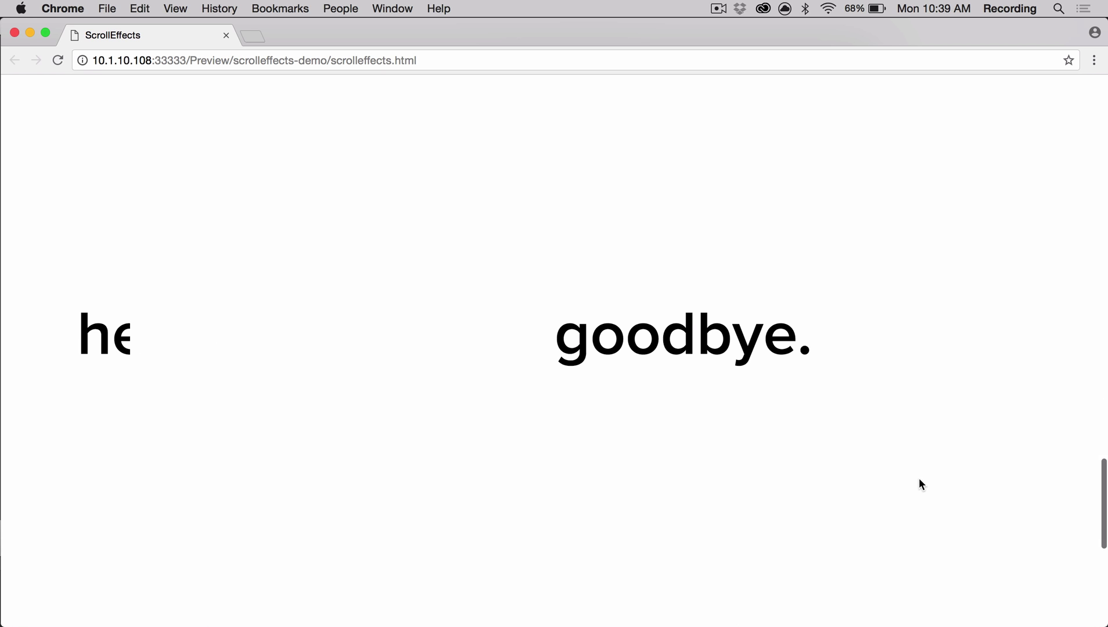
pyautogui.scroll(-2, 919, 484)
pyautogui.scroll(5, 919, 485)
pyautogui.scroll(-3, 919, 479)
pyautogui.scroll(5, 919, 479)
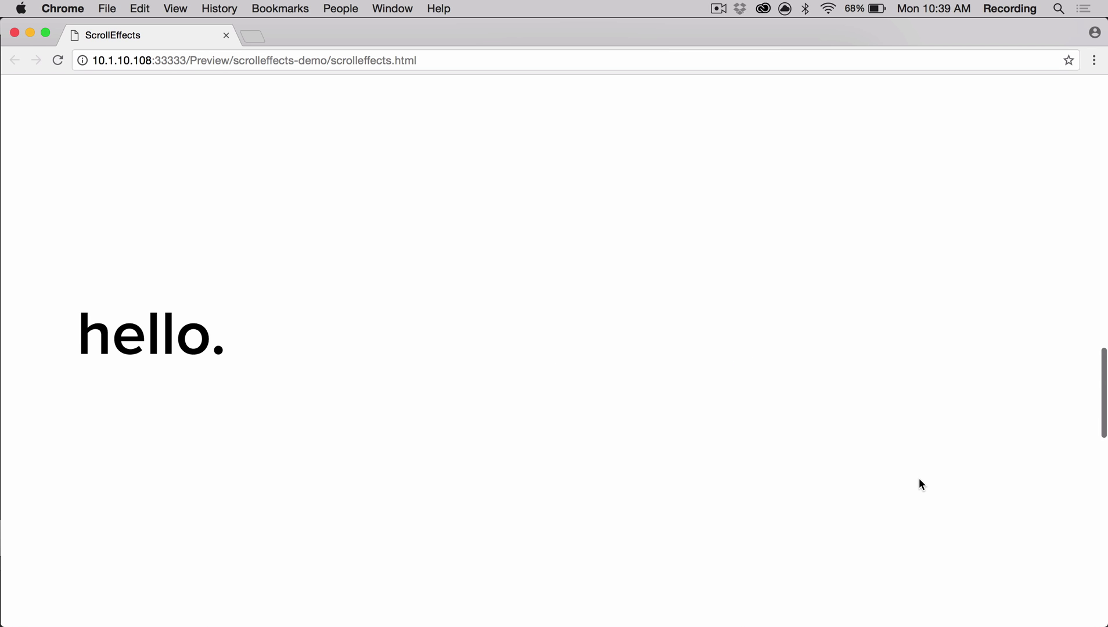
pyautogui.press('super+Tab')
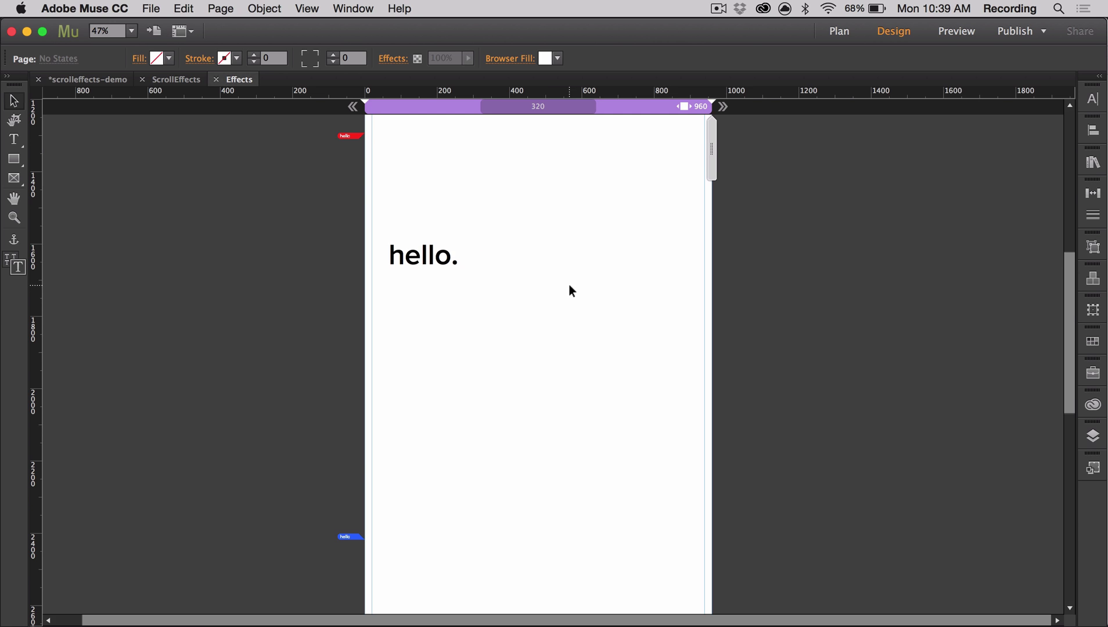
# Step: Copy the hello. frame to the right and retype it as 'goodbye.' on one line
pyautogui.click(417, 264)
pyautogui.moveTo(417, 265); pyautogui.dragTo(581, 262)
pyautogui.doubleClick(580, 262)
pyautogui.press('super+a')
pyautogui.write('good bye.')
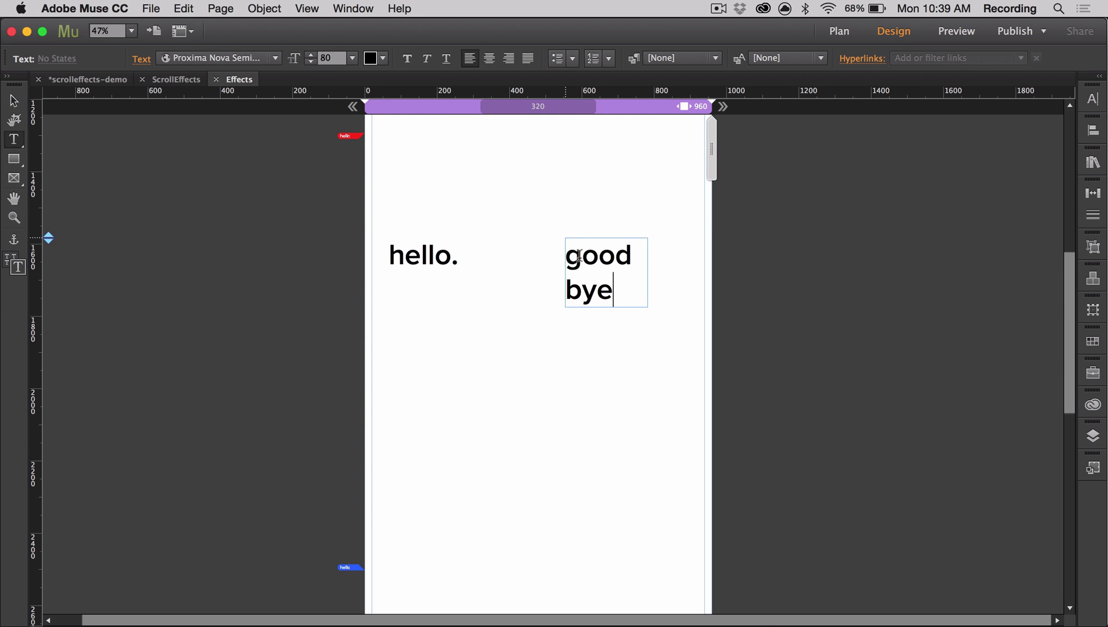
pyautogui.press('Escape')
pyautogui.moveTo(644, 273); pyautogui.dragTo(665, 272)
# Step: Draw a rectangle around goodbye., fill it red and send it behind the text
pyautogui.press('m')
pyautogui.moveTo(552, 229); pyautogui.dragTo(688, 282)
pyautogui.click(160, 58)
pyautogui.click(357, 78)
pyautogui.press('super+shift+bracketleft')
pyautogui.press('v')
pyautogui.click(611, 315)
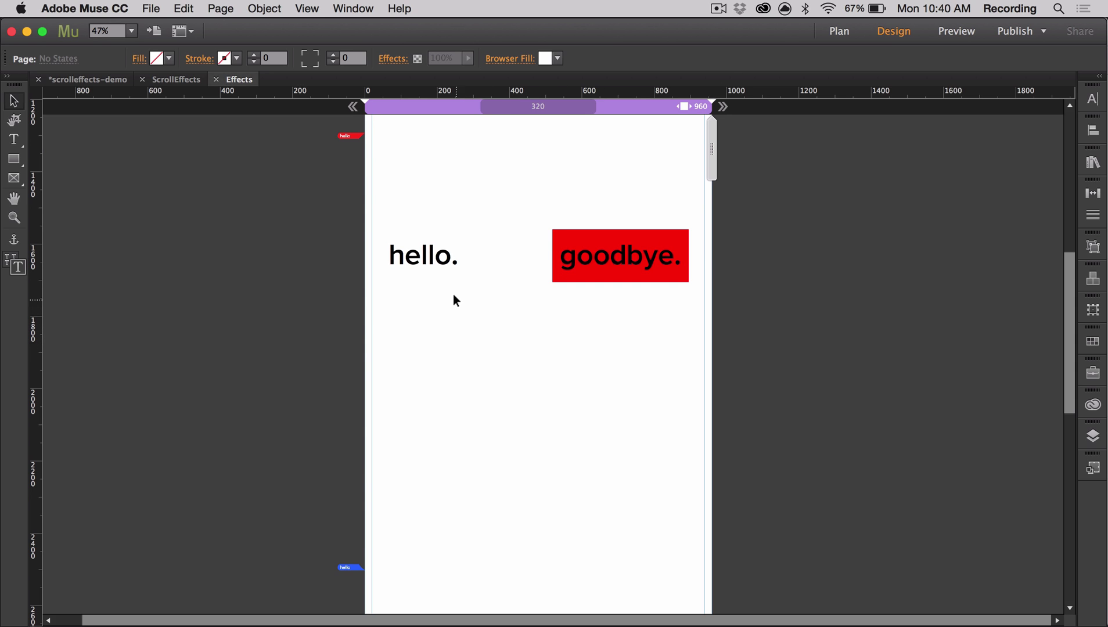
# Step: Set the tooltip of both the hello. and goodbye. frames to 'text'
pyautogui.click(439, 261)
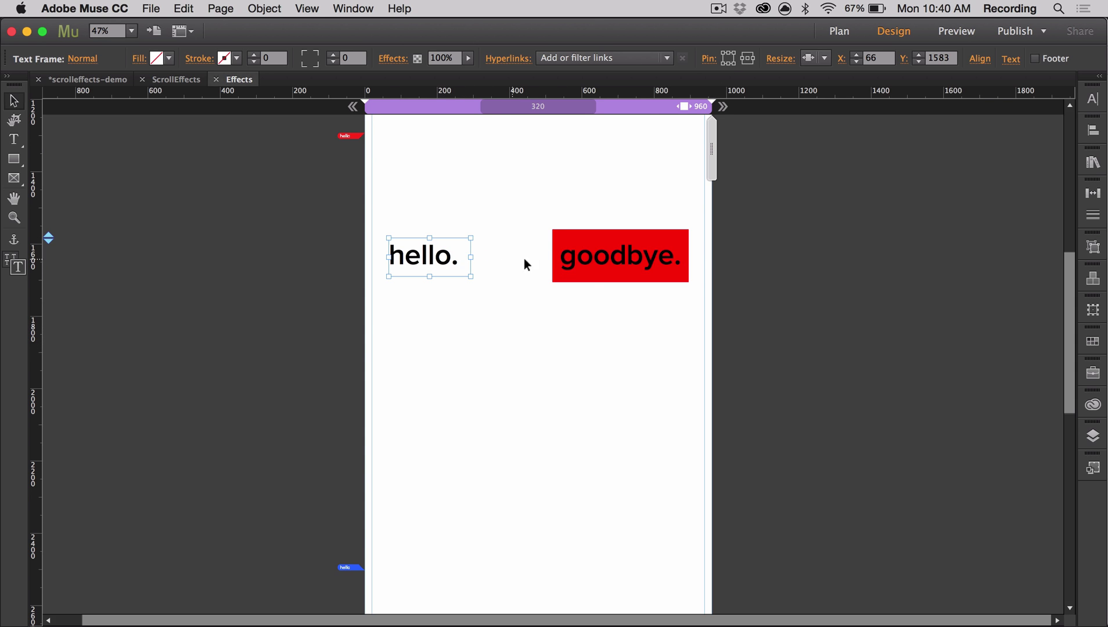
pyautogui.keyDown('shift'); pyautogui.click(595, 272); pyautogui.keyUp('shift')
pyautogui.click(508, 58)
pyautogui.moveTo(596, 105); pyautogui.dragTo(561, 106)
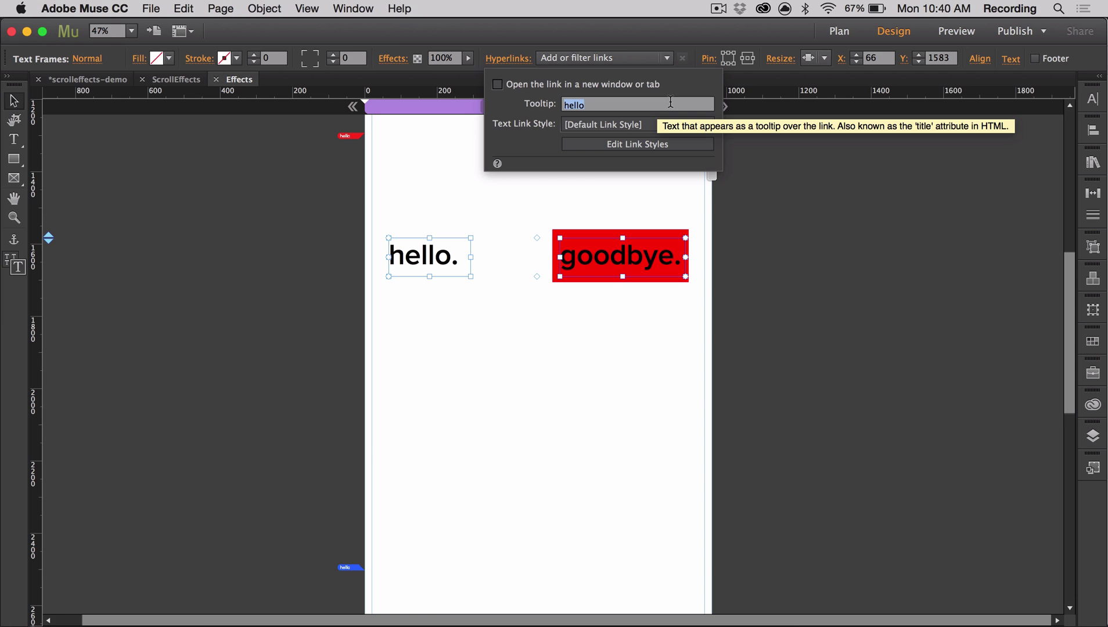
pyautogui.write('text')
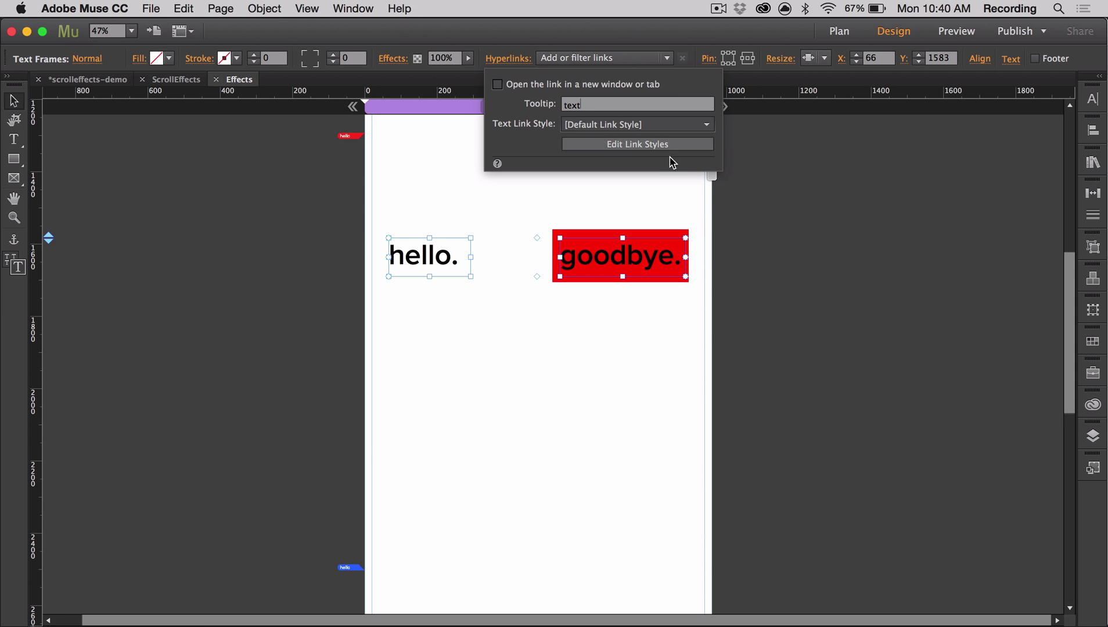
pyautogui.click(672, 207)
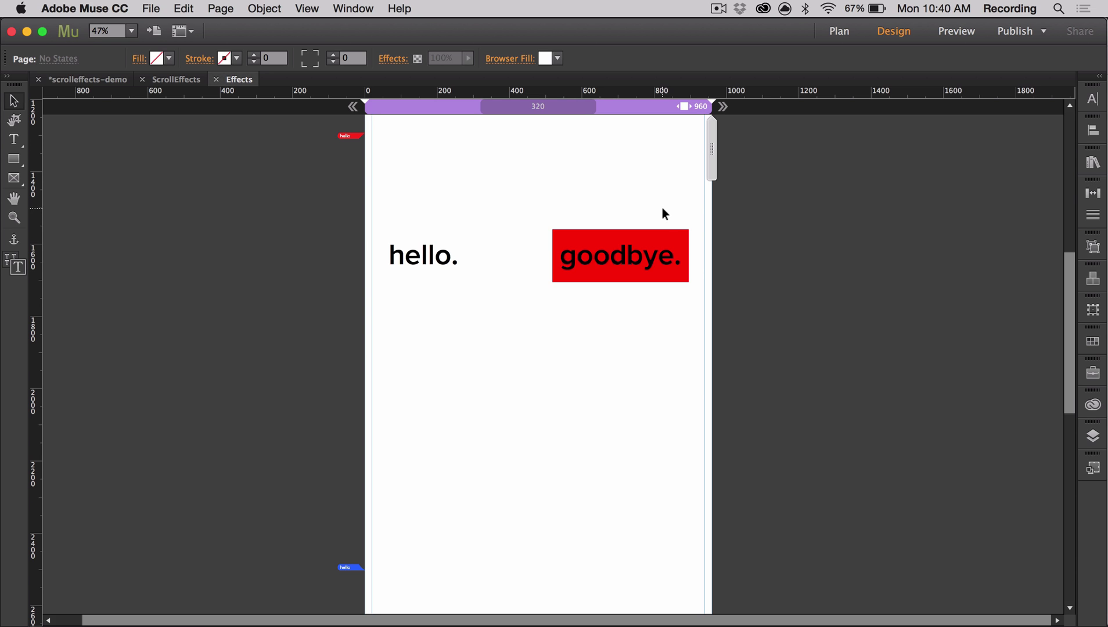
# Step: Retitle the scroll-effect start and finish handles from 'hello' to 'text'
pyautogui.click(351, 136)
pyautogui.click(379, 131)
pyautogui.doubleClick(589, 169)
pyautogui.write('text')
pyautogui.click(353, 567)
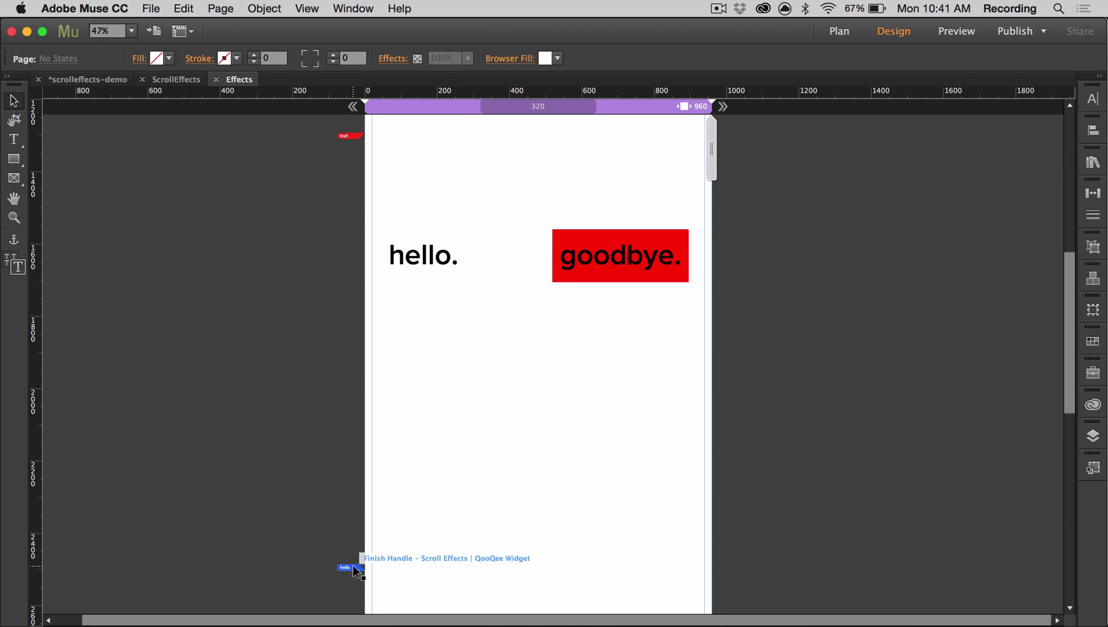
pyautogui.click(351, 567)
pyautogui.doubleClick(561, 591)
pyautogui.write('text')
pyautogui.click(540, 407)
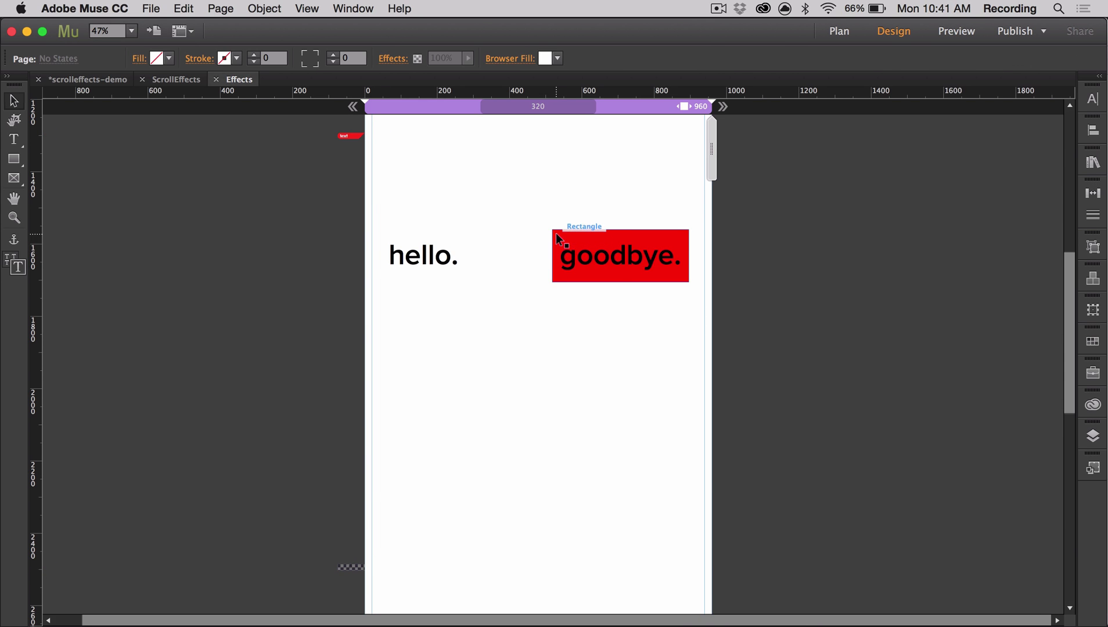
# Step: Give the red rectangle the tooltip 'goodbye'
pyautogui.click(556, 233)
pyautogui.click(517, 60)
pyautogui.write('goodbye')
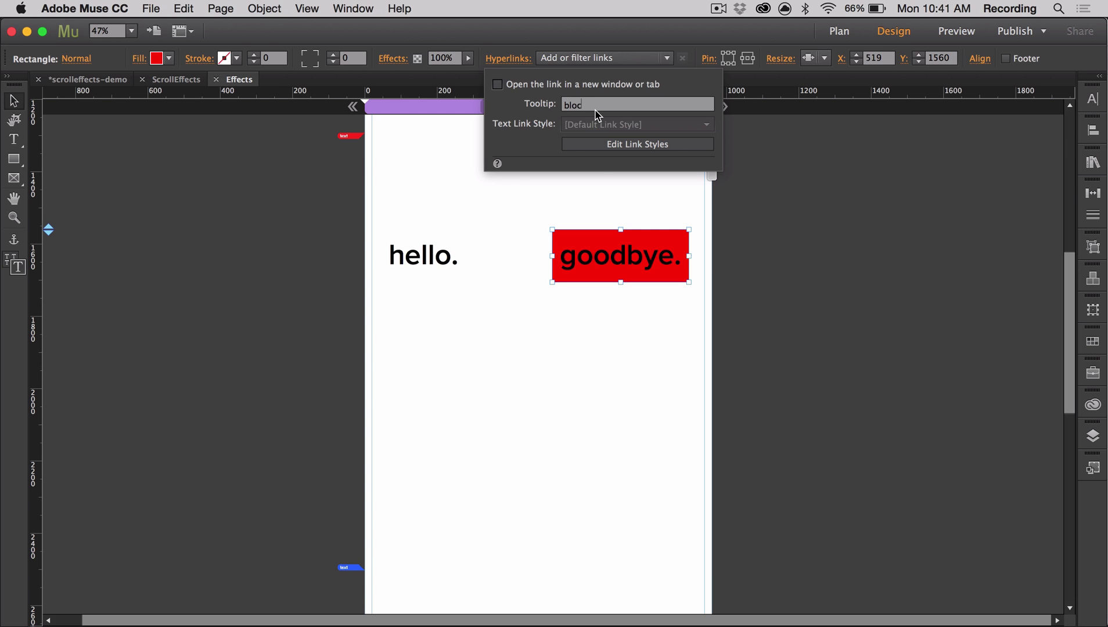
pyautogui.click(811, 484)
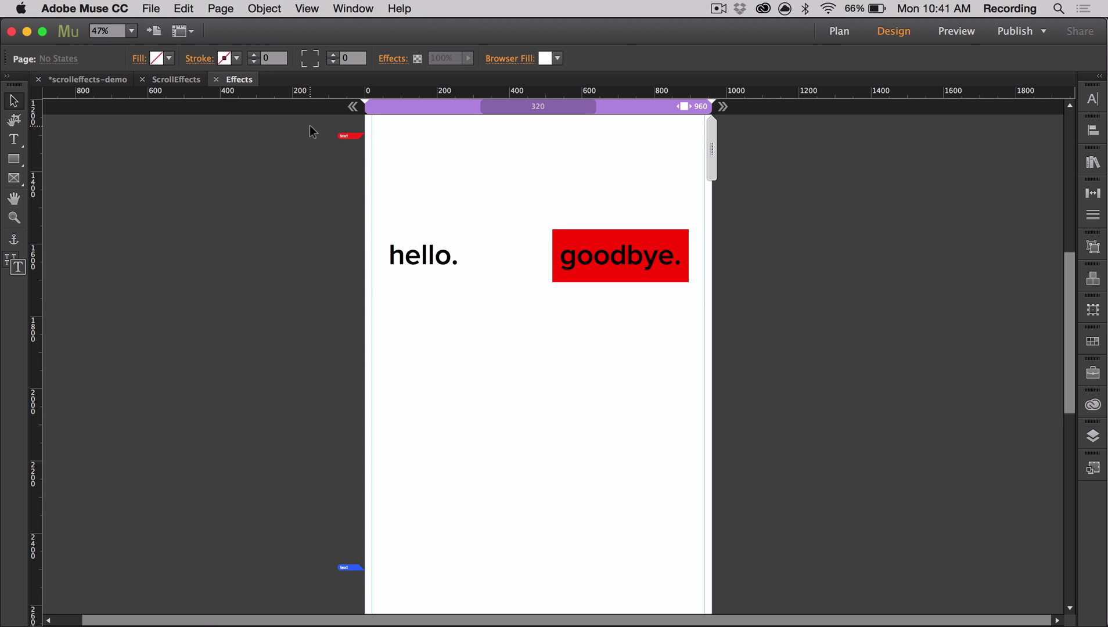
# Step: Duplicate both scroll-effect handles slightly to the left
pyautogui.moveTo(309, 127); pyautogui.dragTo(347, 572)
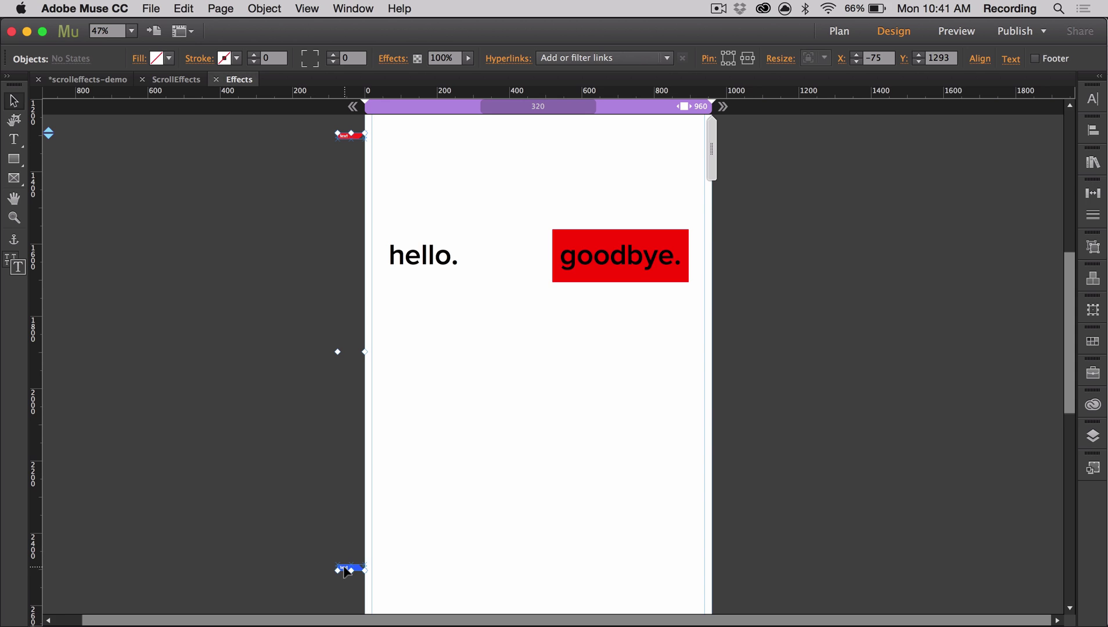
pyautogui.moveTo(345, 571); pyautogui.dragTo(315, 574)
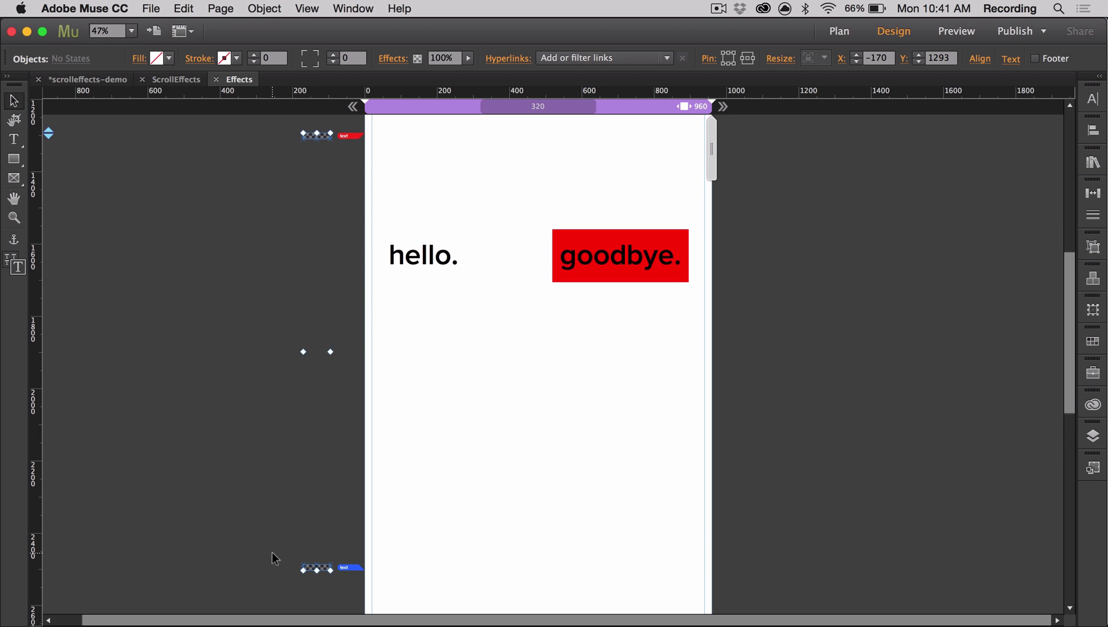
pyautogui.click(287, 562)
# Step: Retitle the new start and finish handles 'block'
pyautogui.click(346, 135)
pyautogui.click(345, 134)
pyautogui.write('block')
pyautogui.click(309, 572)
pyautogui.click(343, 564)
pyautogui.press('BackSpace')
pyautogui.click(329, 532)
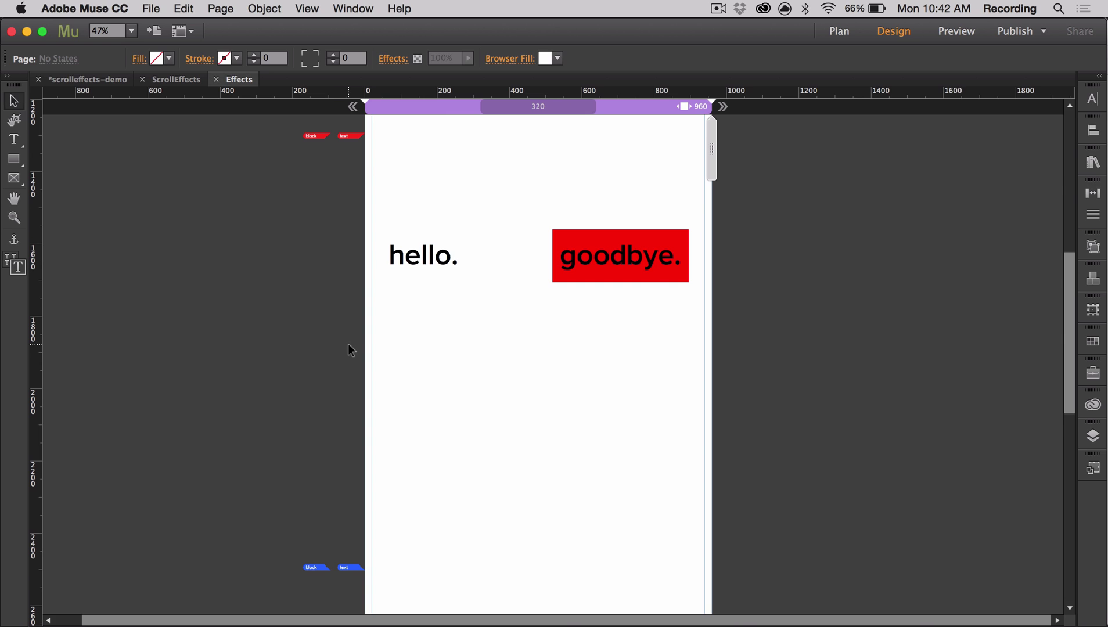
pyautogui.click(355, 134)
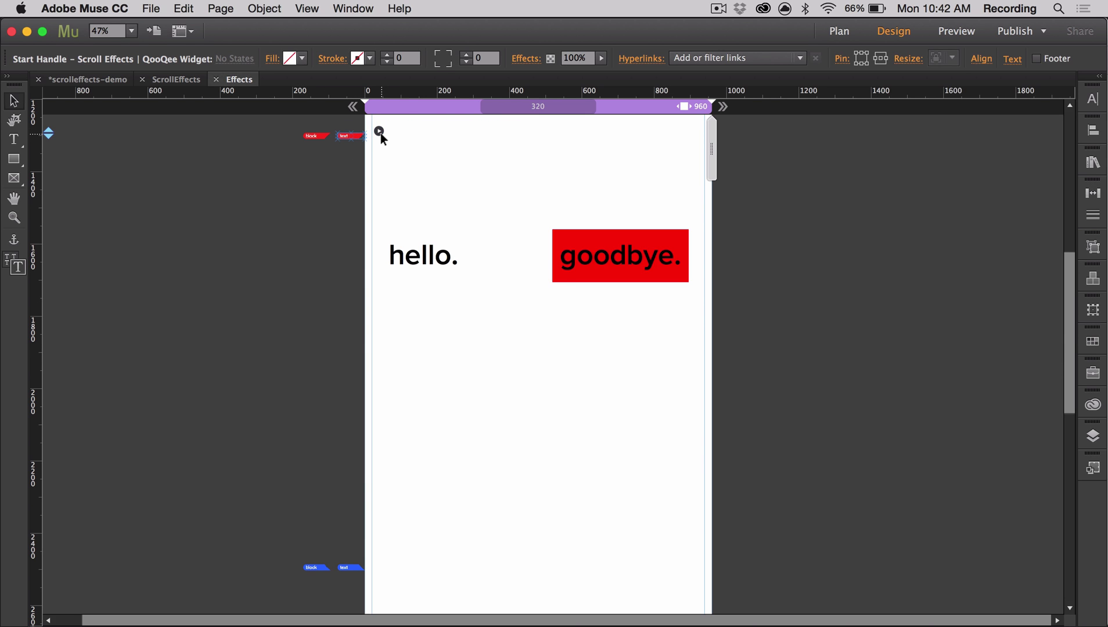
pyautogui.click(379, 131)
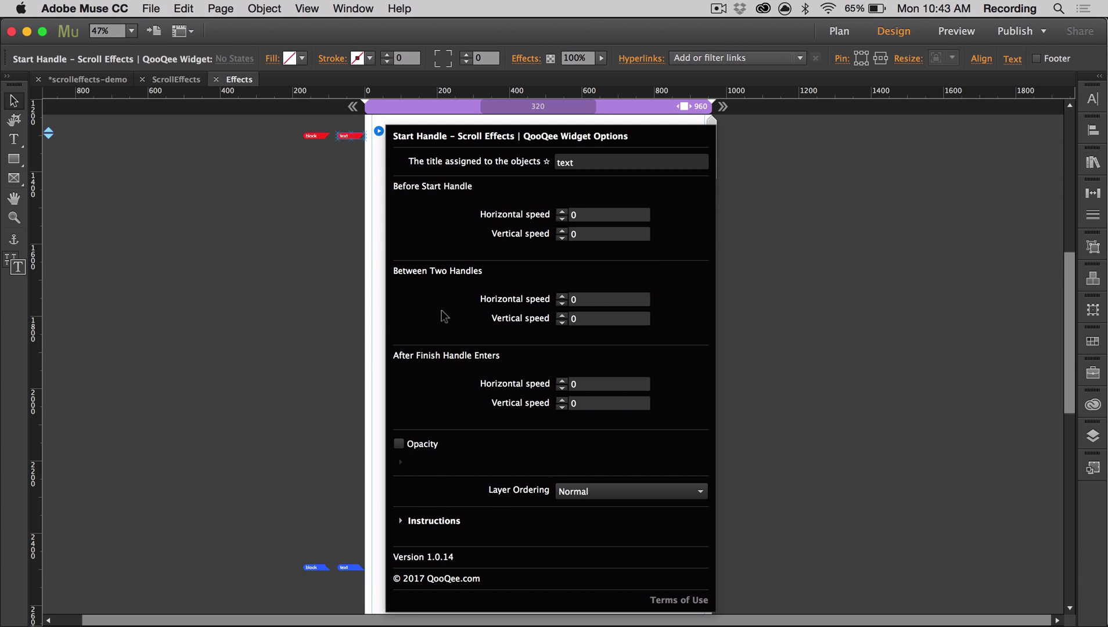
pyautogui.click(343, 494)
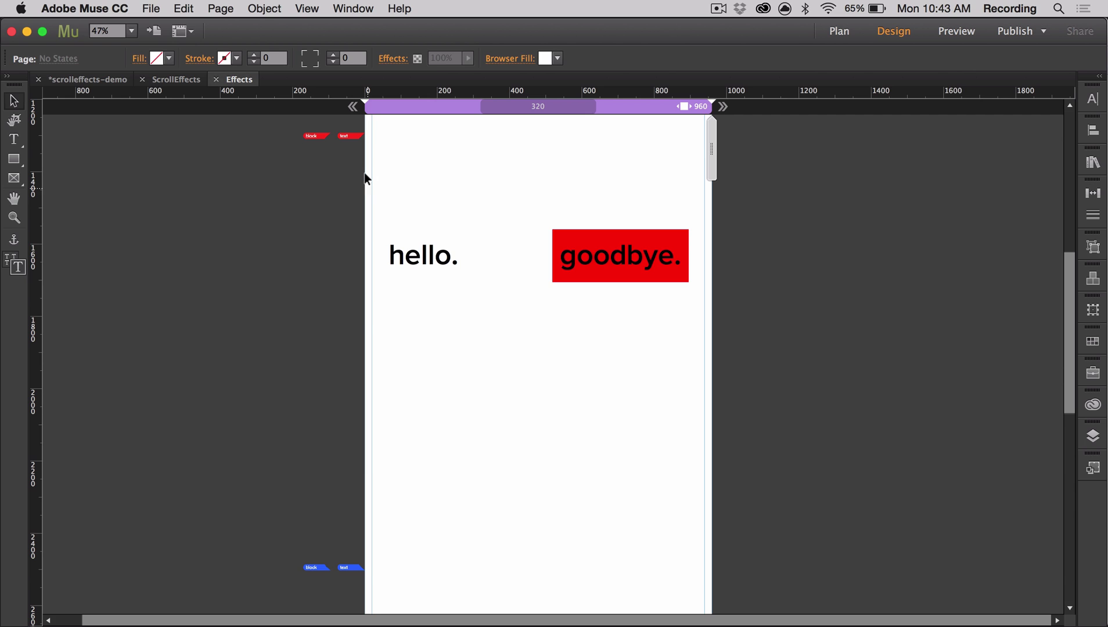
pyautogui.click(351, 135)
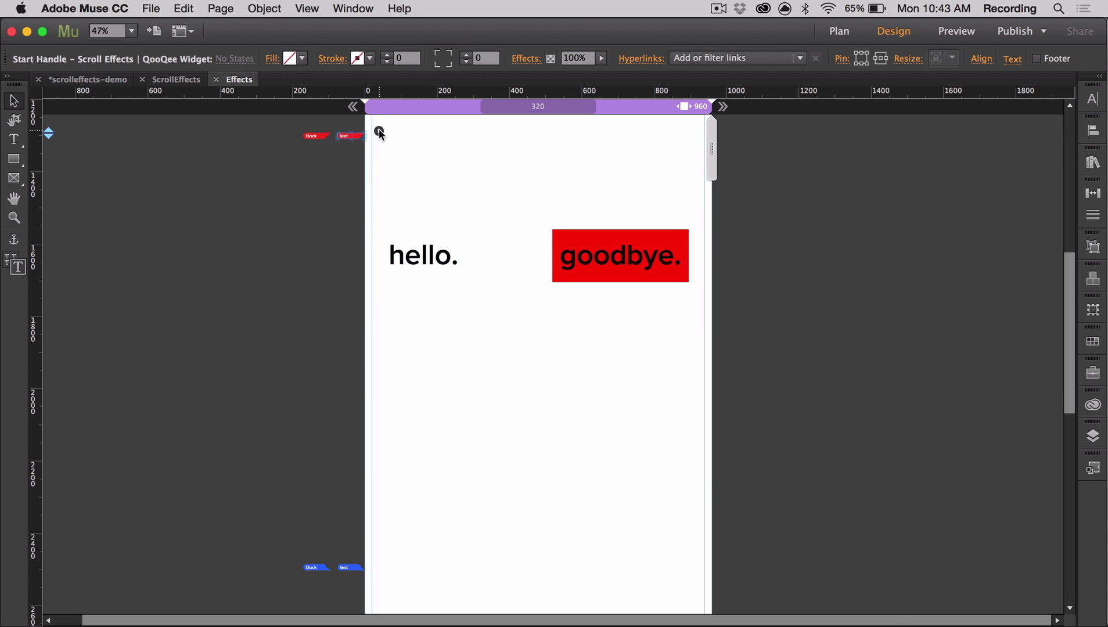
pyautogui.click(379, 131)
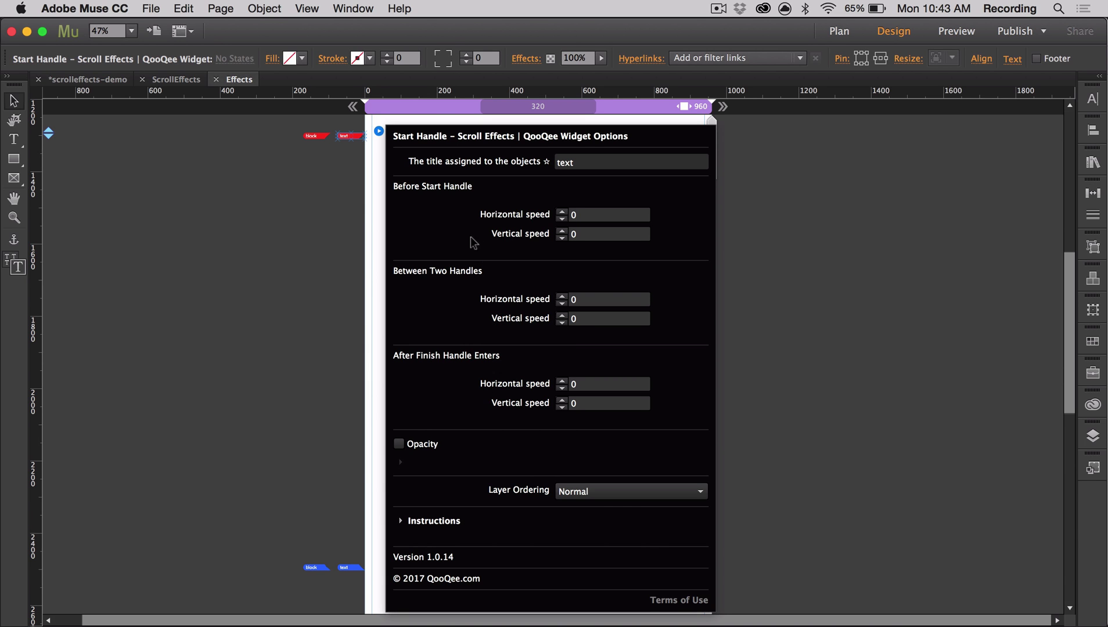
pyautogui.click(316, 388)
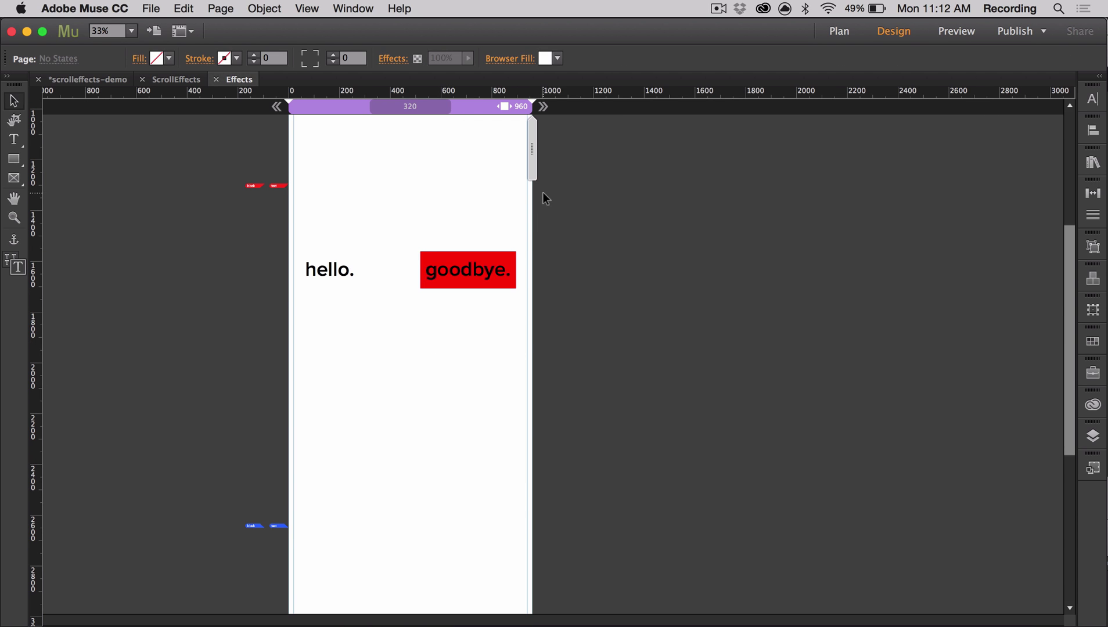
# Step: Draw a large white-filled rectangle to the right of the page
pyautogui.press('m')
pyautogui.moveTo(552, 179); pyautogui.dragTo(803, 483)
pyautogui.click(156, 58)
pyautogui.click(362, 80)
pyautogui.click(299, 308)
# Step: Move the scroll-effect finish handles up to about the 2000 px mark
pyautogui.press('v')
pyautogui.click(305, 541)
pyautogui.click(281, 530)
pyautogui.moveTo(280, 531); pyautogui.dragTo(280, 377)
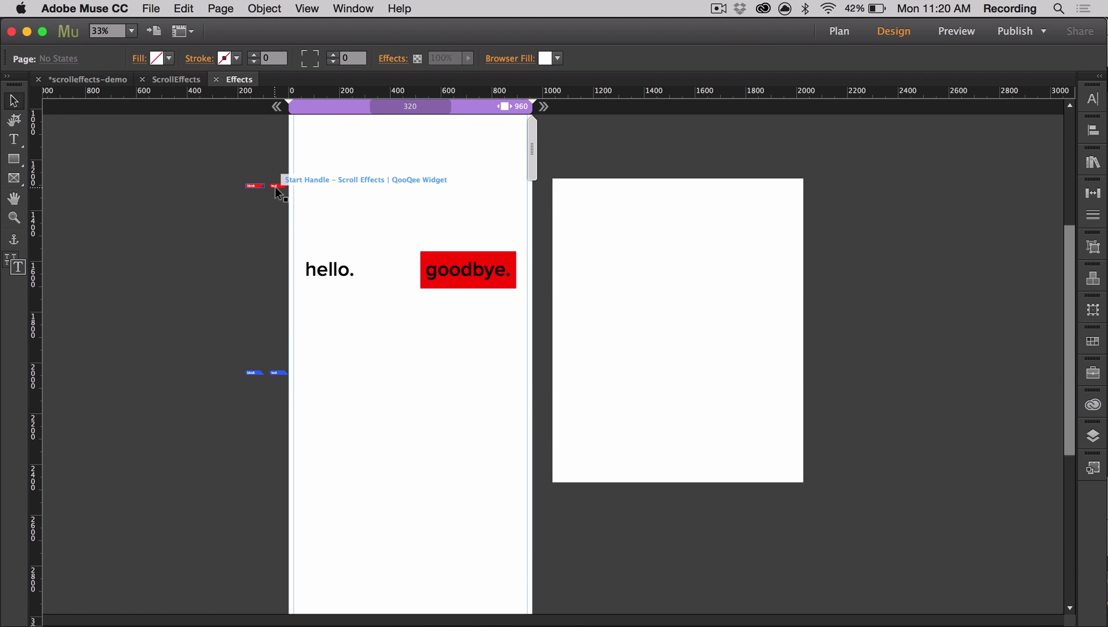
# Step: Review the block start handle's options and drag the finish handles lower
pyautogui.click(277, 186)
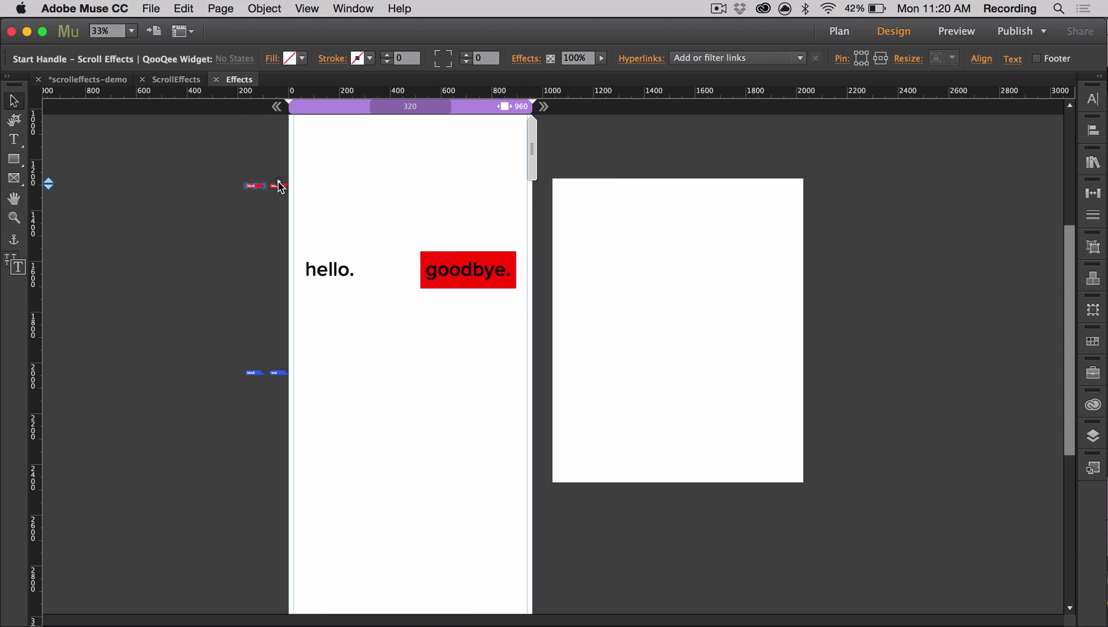
pyautogui.click(279, 182)
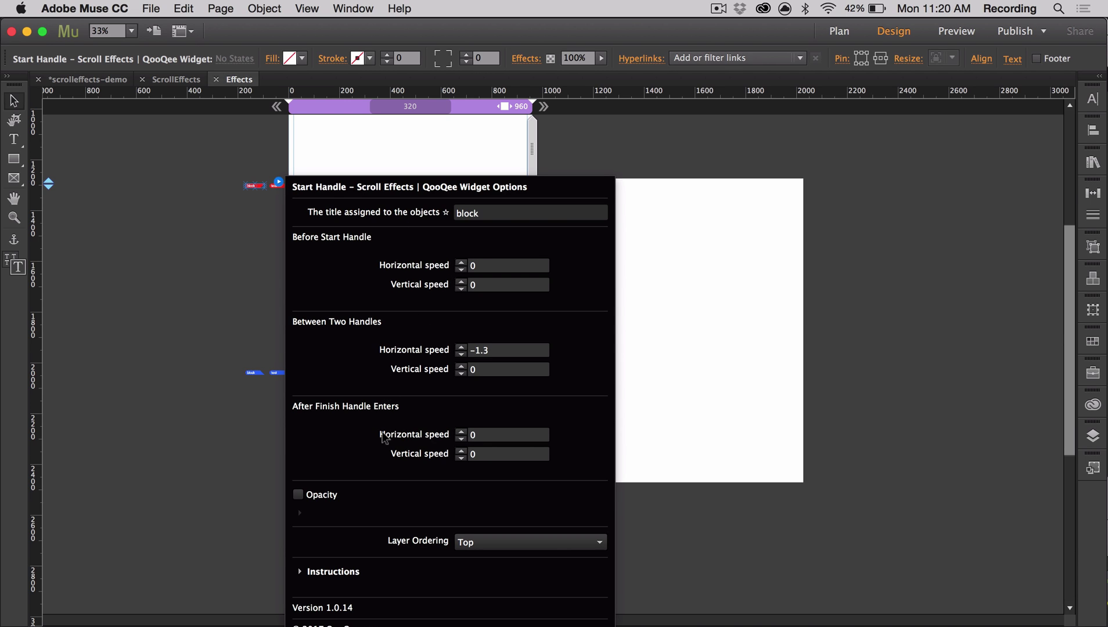
pyautogui.click(219, 298)
pyautogui.click(287, 374)
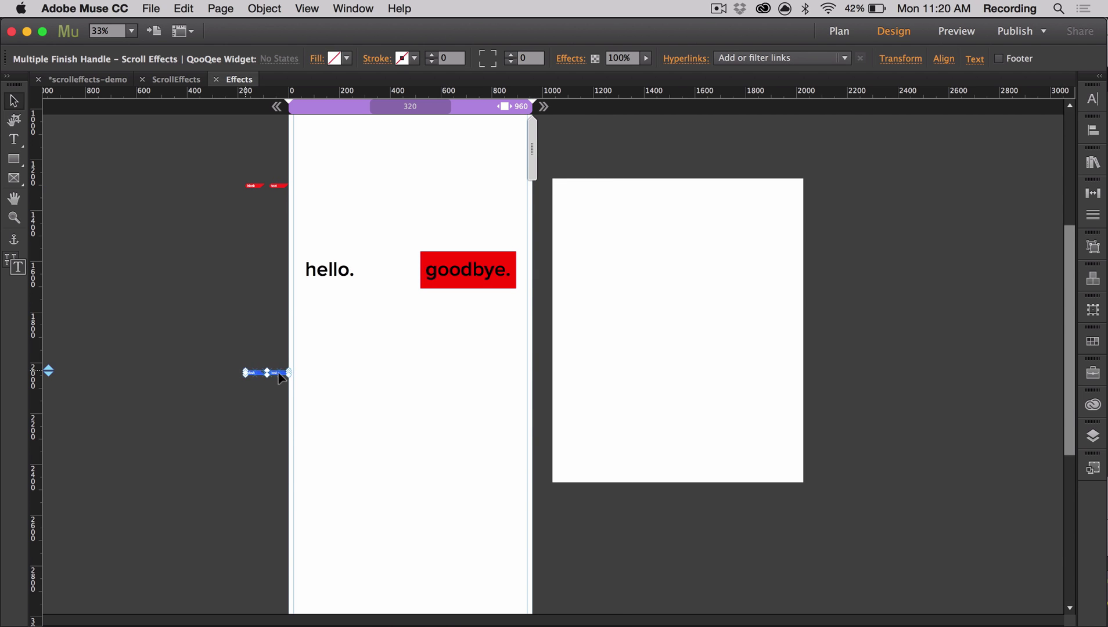
pyautogui.moveTo(287, 374); pyautogui.dragTo(281, 437)
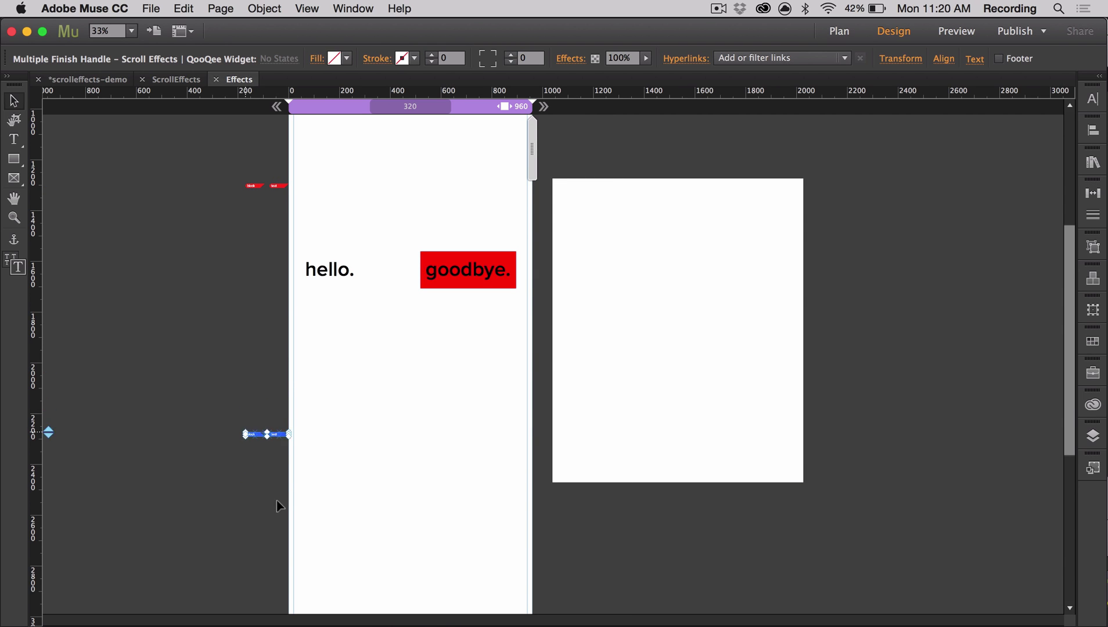
# Step: Open the scroll options for the text start handle, with all speeds at 0
pyautogui.click(593, 422)
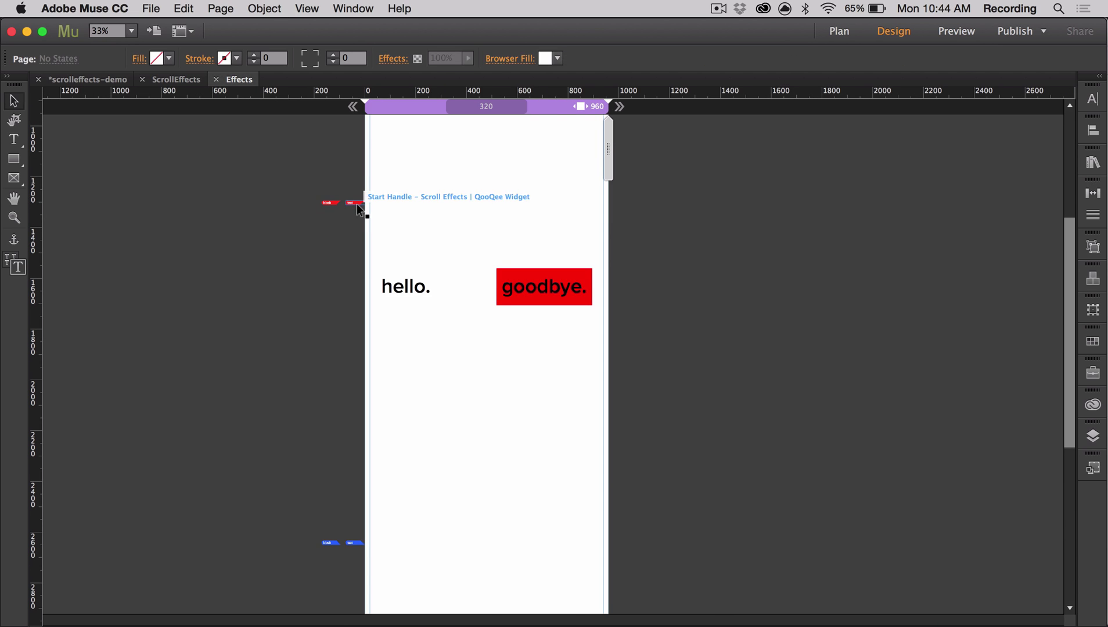
pyautogui.click(356, 203)
pyautogui.click(381, 199)
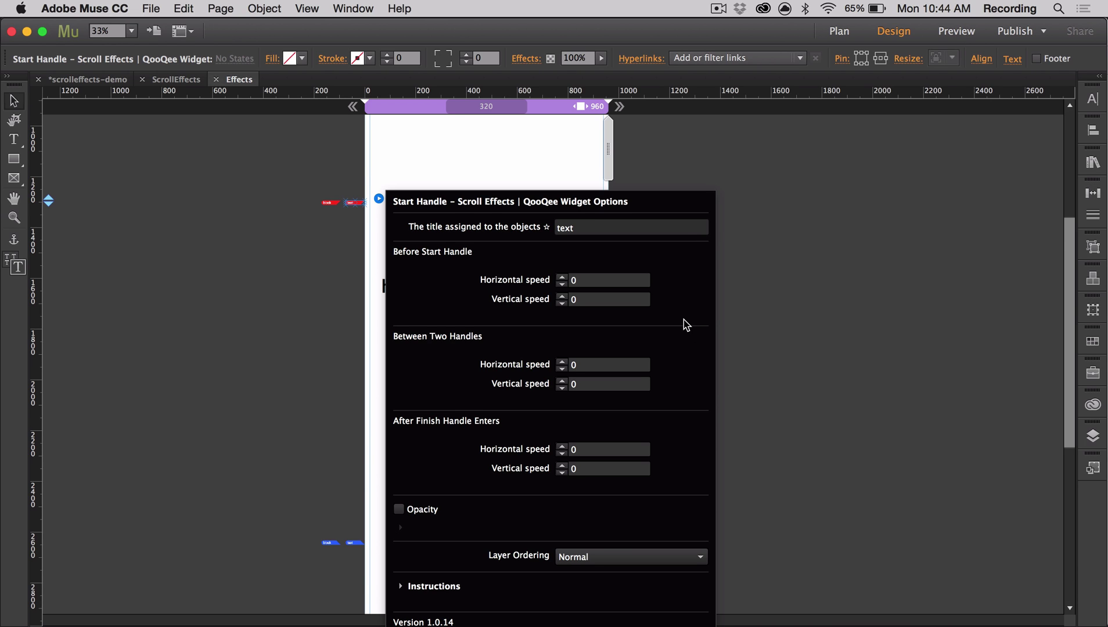
pyautogui.click(625, 279)
pyautogui.write('.5')
pyautogui.click(637, 284)
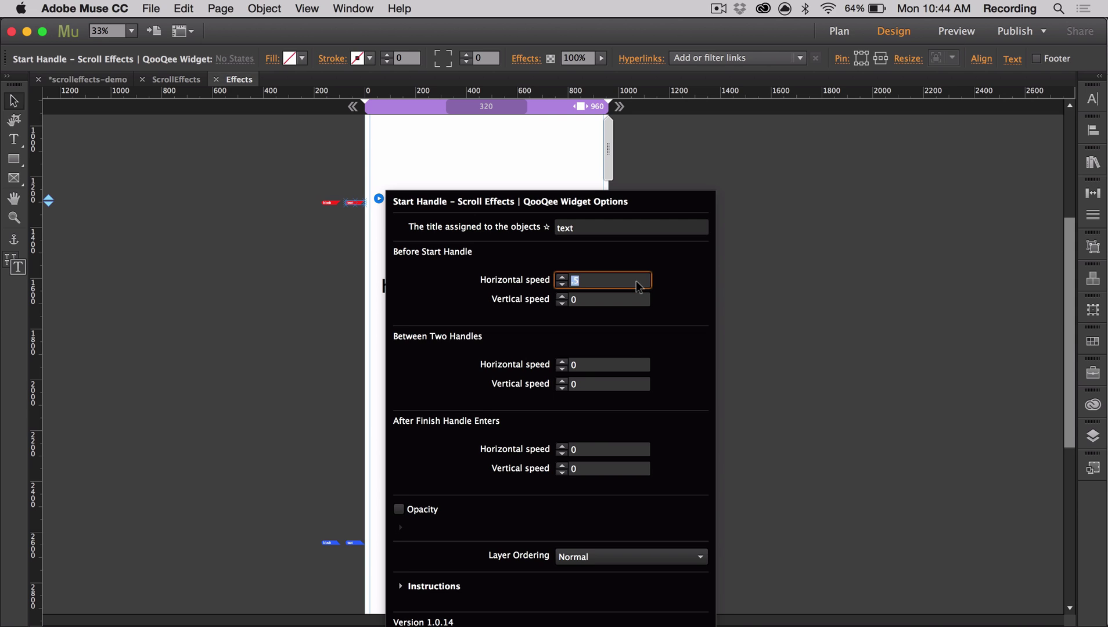
pyautogui.write('2')
pyautogui.press('BackSpace')
pyautogui.write('0.00')
pyautogui.press('BackSpace')
pyautogui.write('1')
pyautogui.press('BackSpace')
pyautogui.press('BackSpace')
pyautogui.write('2')
pyautogui.press('BackSpace')
pyautogui.press('BackSpace')
pyautogui.click(631, 300)
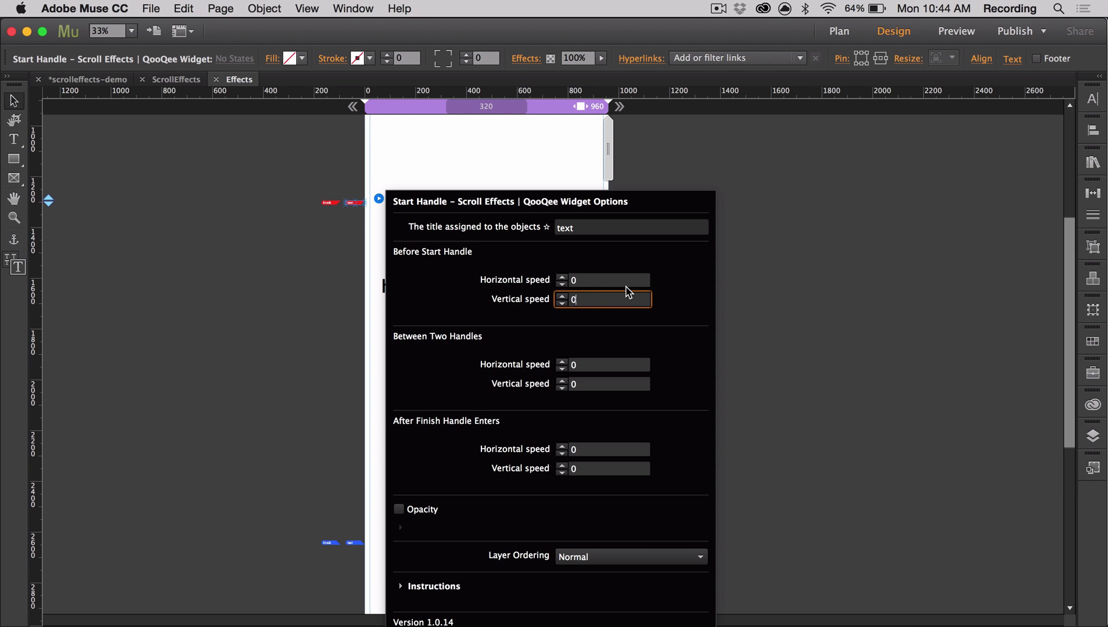
pyautogui.doubleClick(622, 278)
pyautogui.write('-1')
pyautogui.press('BackSpace')
pyautogui.press('BackSpace')
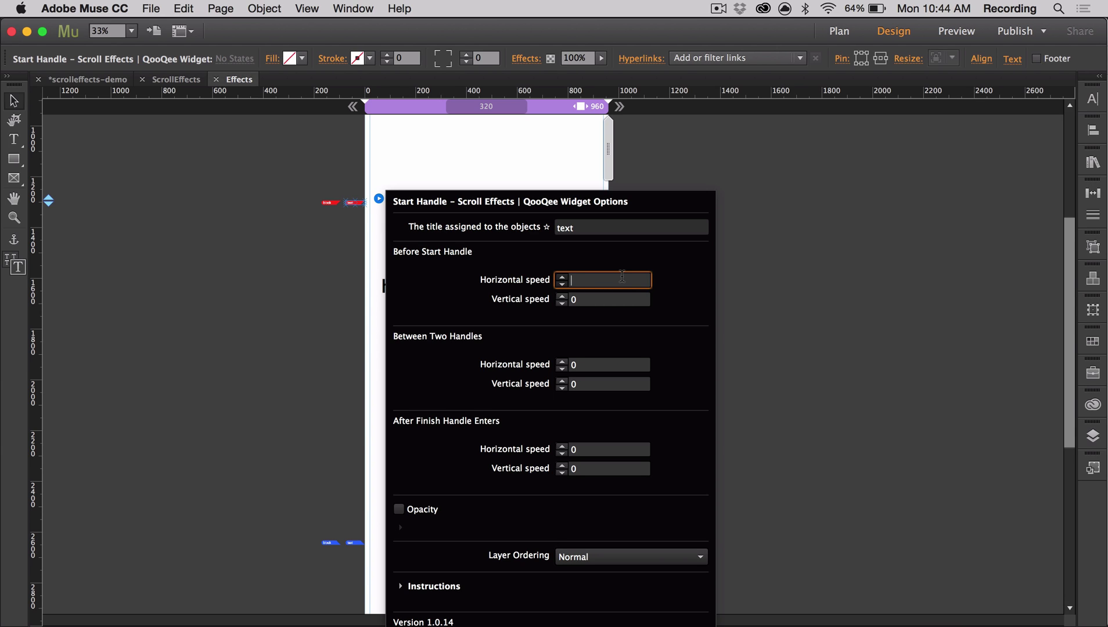
pyautogui.write('2')
pyautogui.press('BackSpace')
pyautogui.write('0')
pyautogui.doubleClick(622, 279)
pyautogui.write('-0.5')
pyautogui.press('Tab')
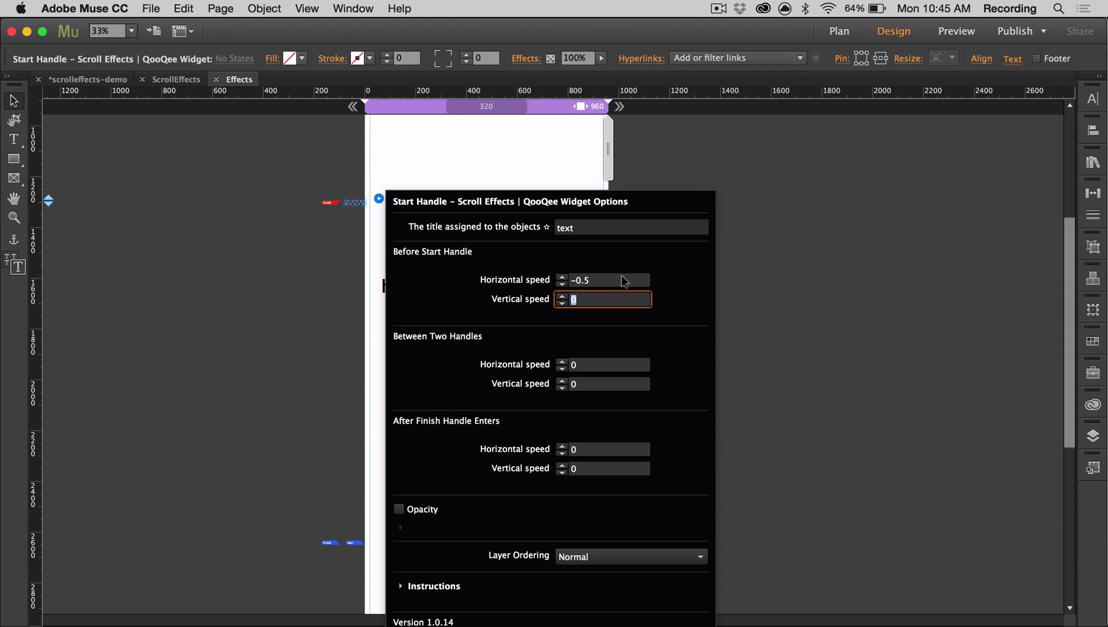
pyautogui.write('0.5')
pyautogui.press('Tab')
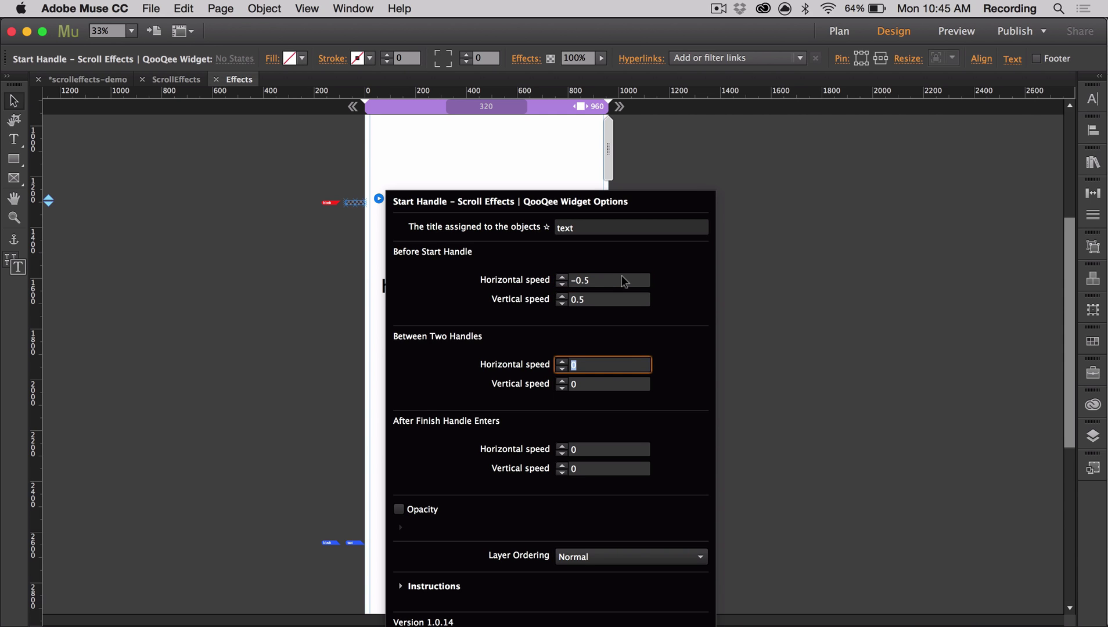
pyautogui.click(621, 280)
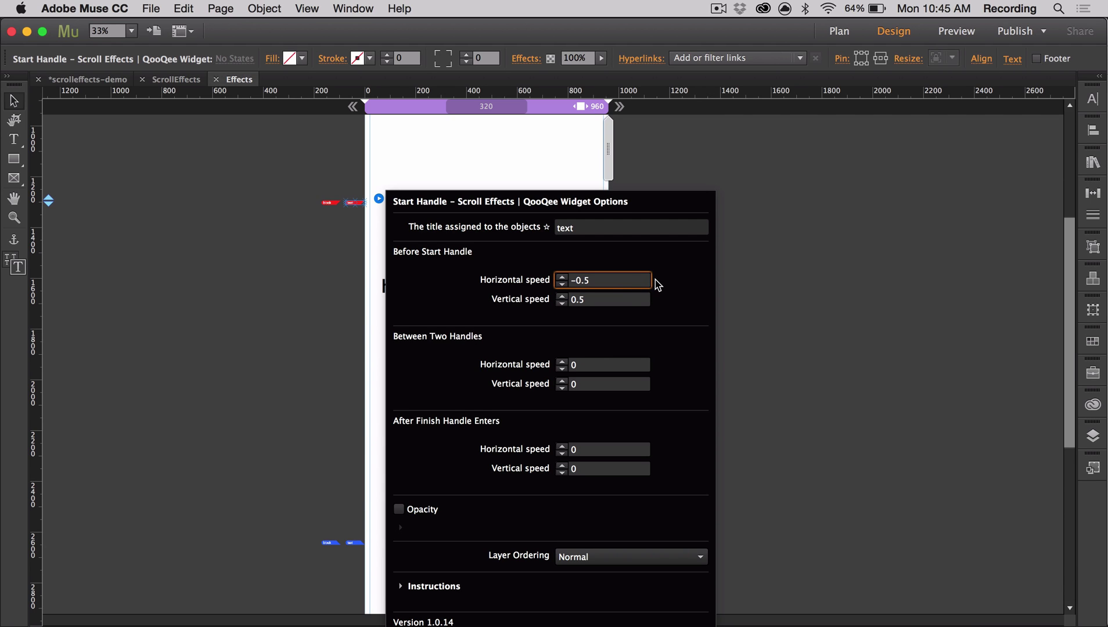
pyautogui.press('super+a')
pyautogui.write('0')
pyautogui.press('Tab')
pyautogui.write('0')
pyautogui.press('Tab')
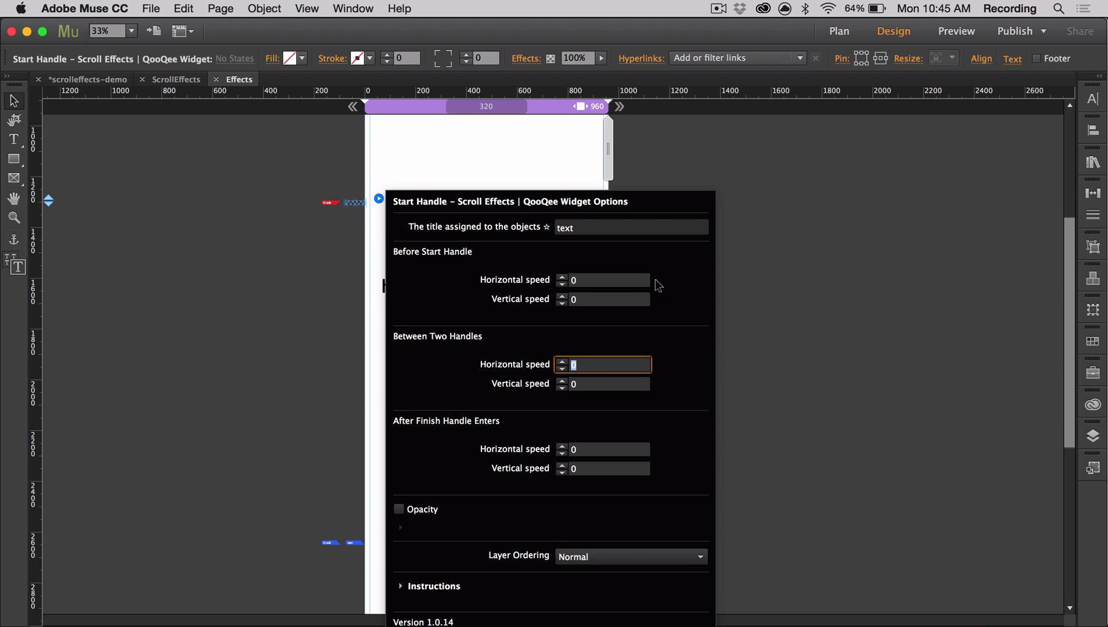
# Step: Switch from the text handle's options to the block start handle's speed fields
pyautogui.click(361, 470)
pyautogui.click(360, 544)
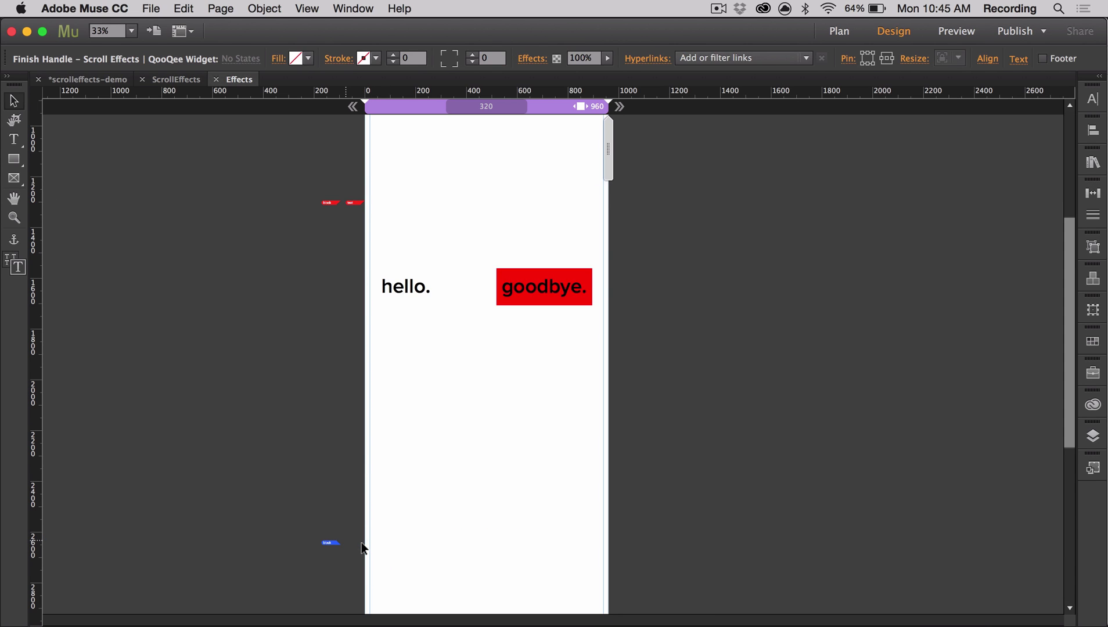
pyautogui.click(357, 203)
pyautogui.click(355, 198)
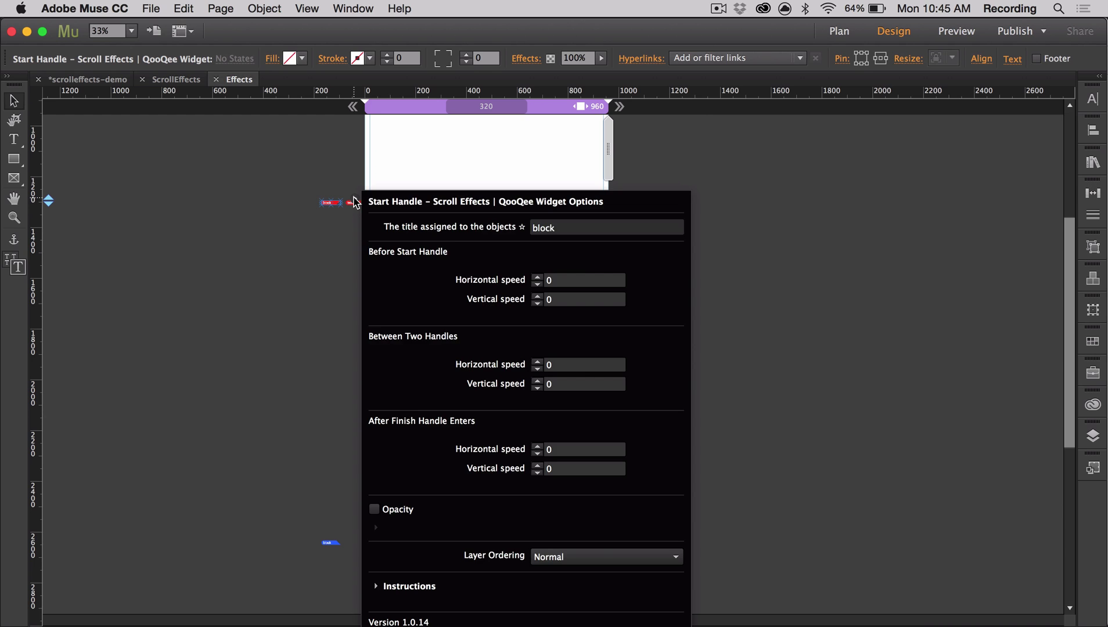
pyautogui.click(562, 280)
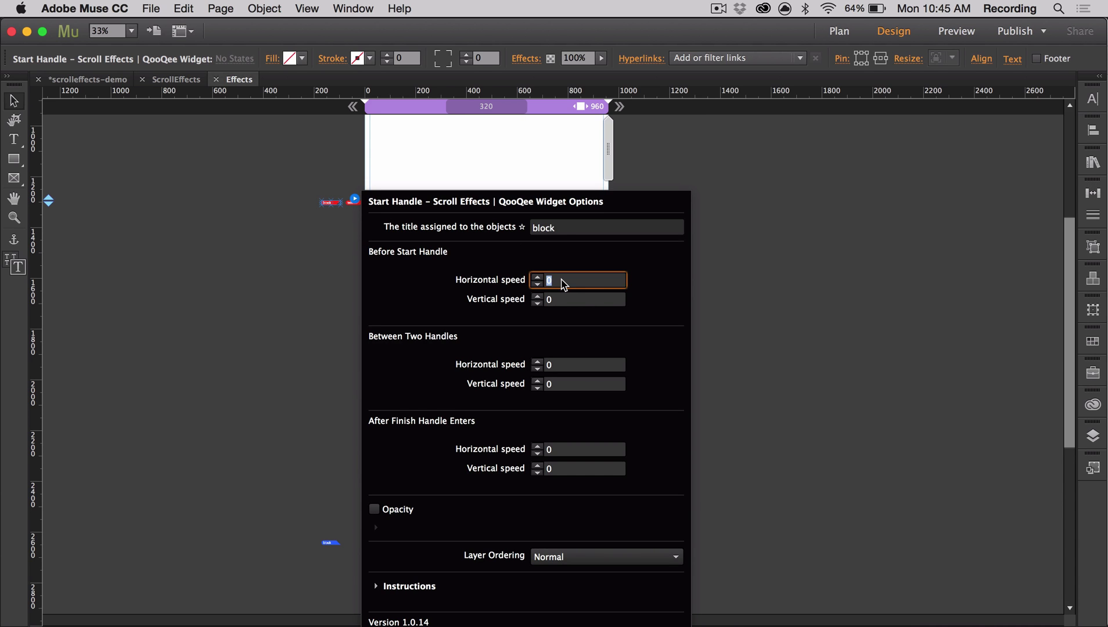
pyautogui.click(611, 300)
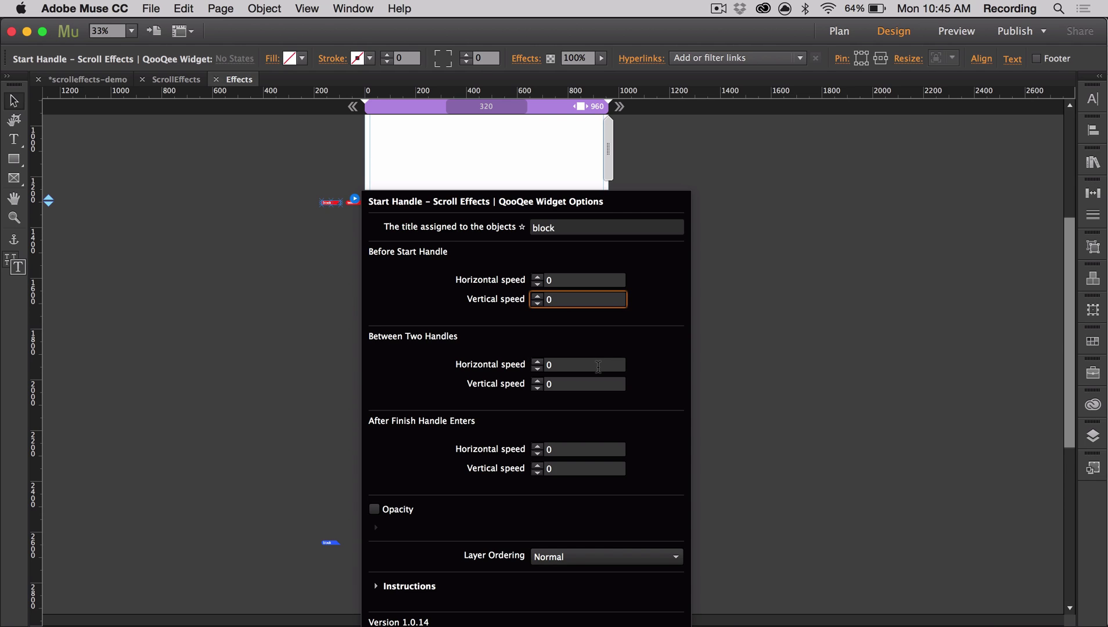
pyautogui.click(598, 367)
pyautogui.doubleClick(599, 366)
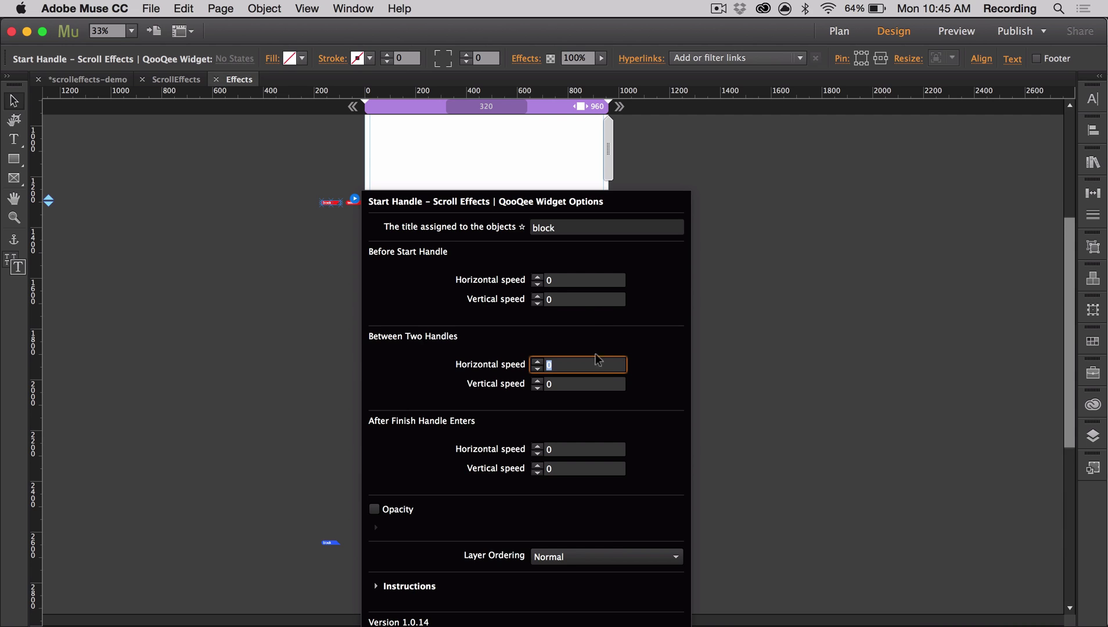
# Step: Set the block's between-handles horizontal speed to -1.3 and layer ordering to Top
pyautogui.click(560, 283)
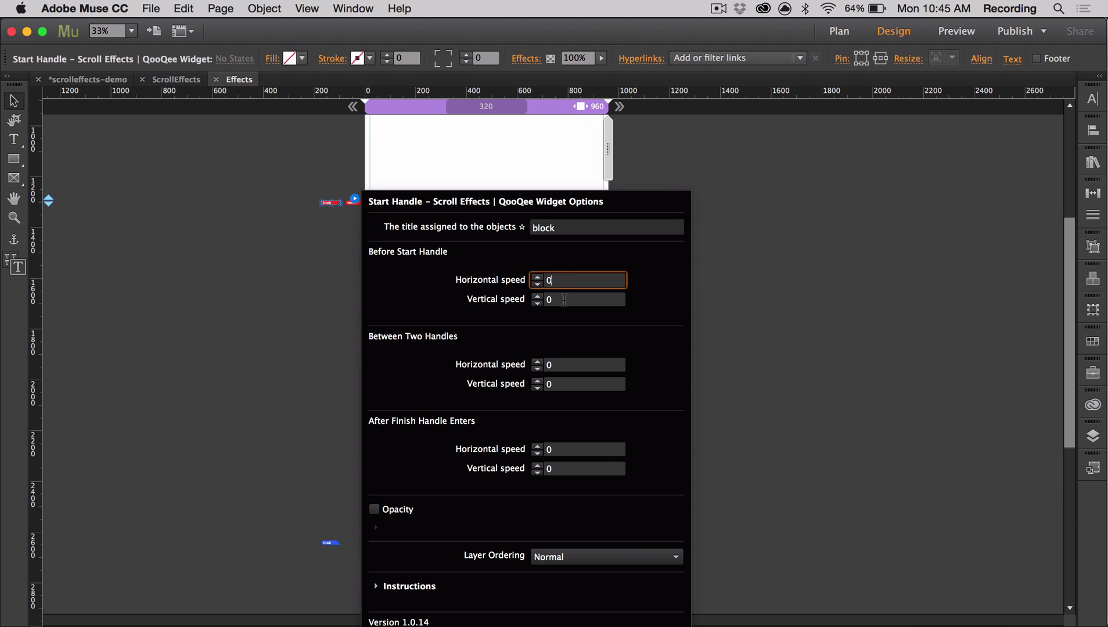
pyautogui.click(564, 300)
pyautogui.press('Tab')
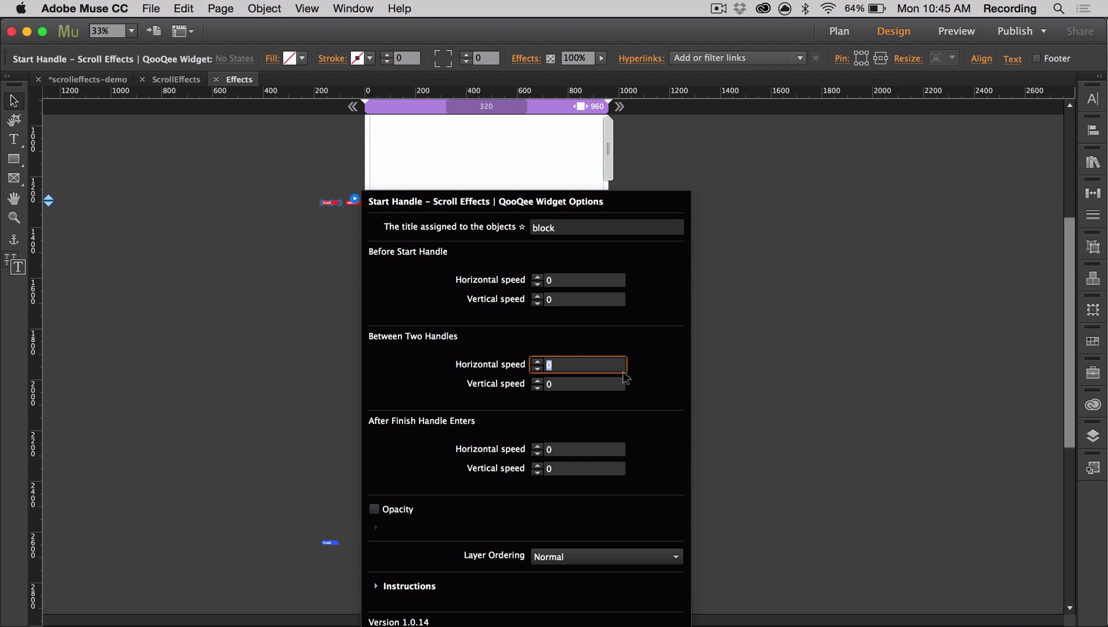
pyautogui.write('-1.3')
pyautogui.press('Tab')
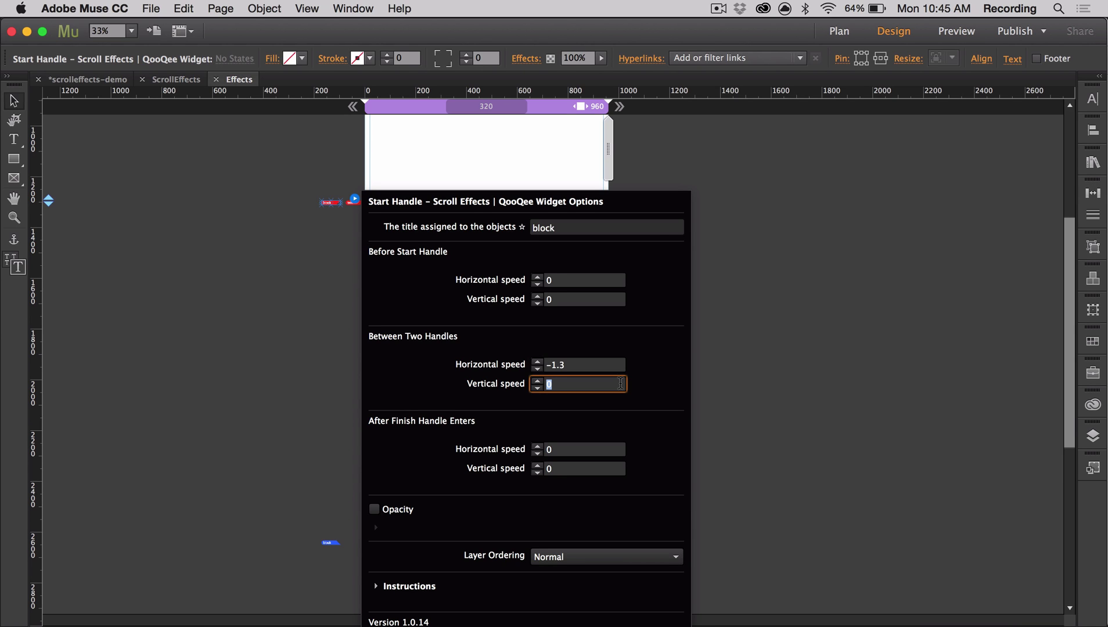
pyautogui.press('Tab')
pyautogui.press('Tab')
pyautogui.press('Tab')
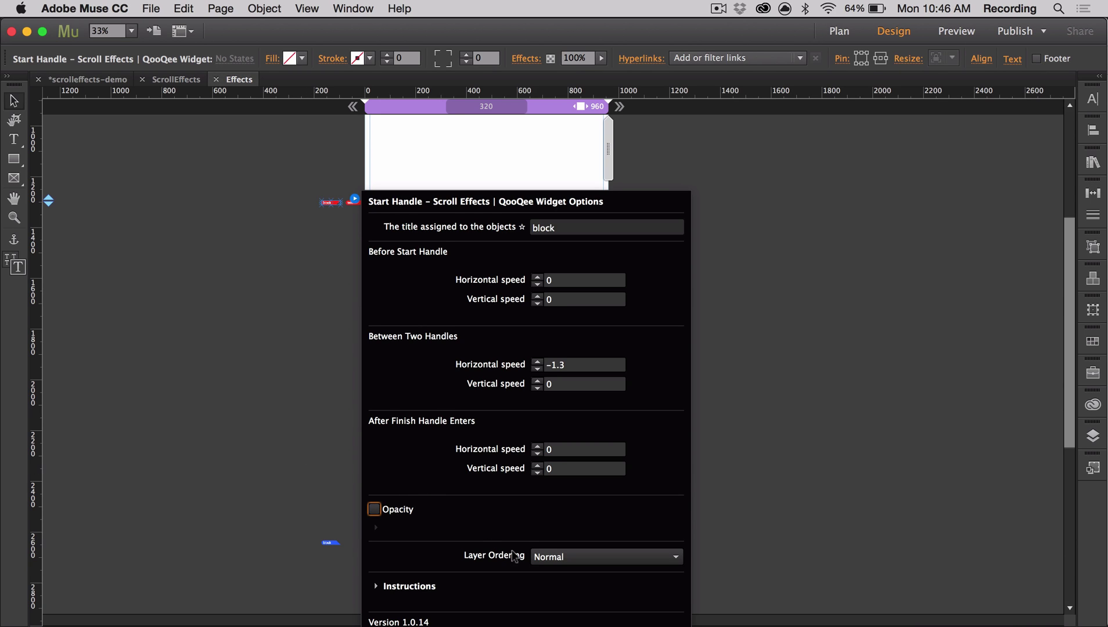
pyautogui.click(559, 558)
pyautogui.click(556, 589)
pyautogui.click(330, 468)
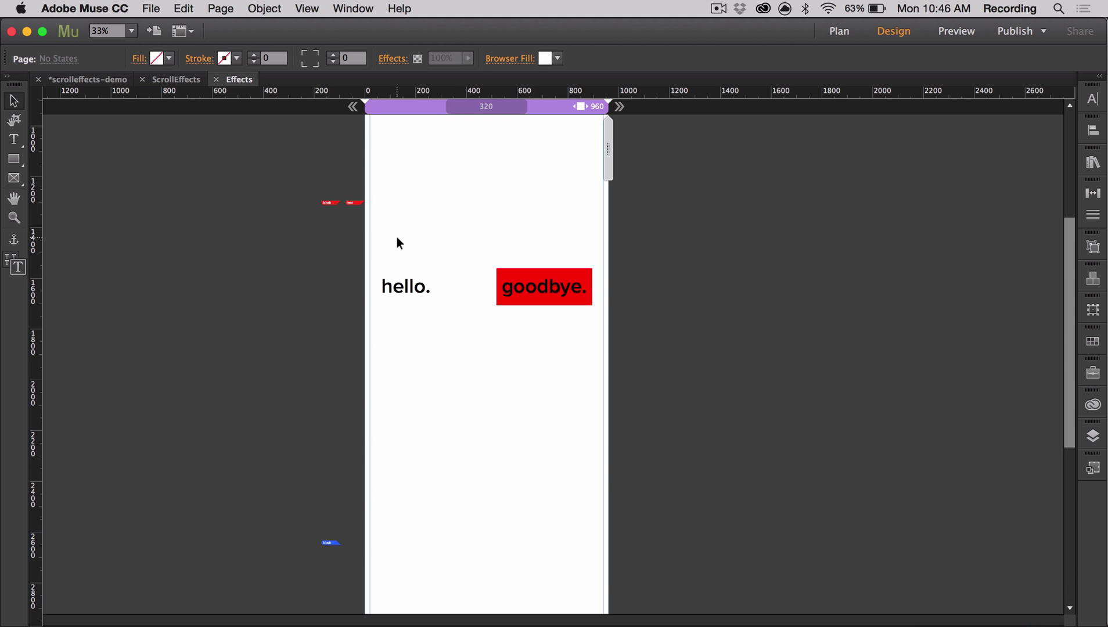
# Step: Draw a stray rectangle and delete it again
pyautogui.press('m')
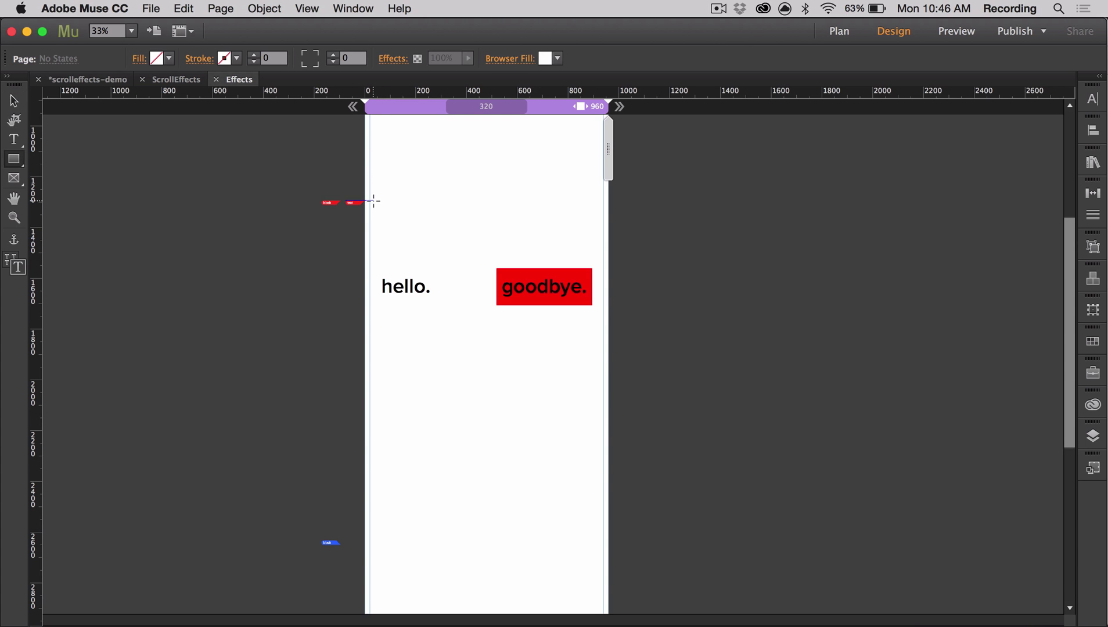
pyautogui.moveTo(373, 200); pyautogui.dragTo(439, 227)
pyautogui.press('Delete')
pyautogui.press('v')
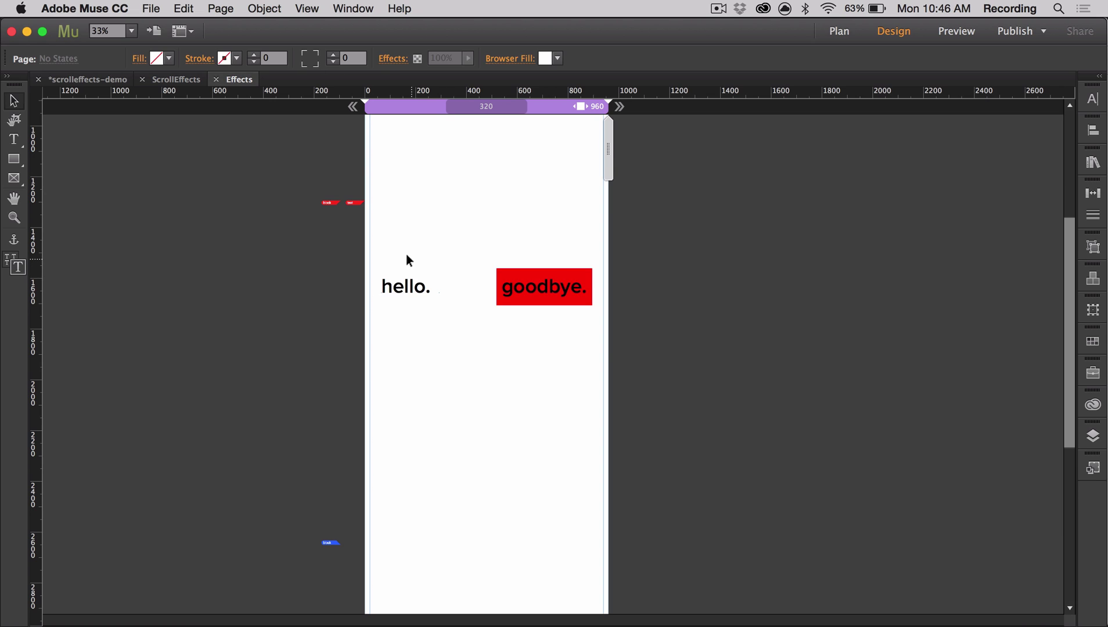
# Step: Zoom out and move the red rectangle down below goodbye
pyautogui.click(500, 270)
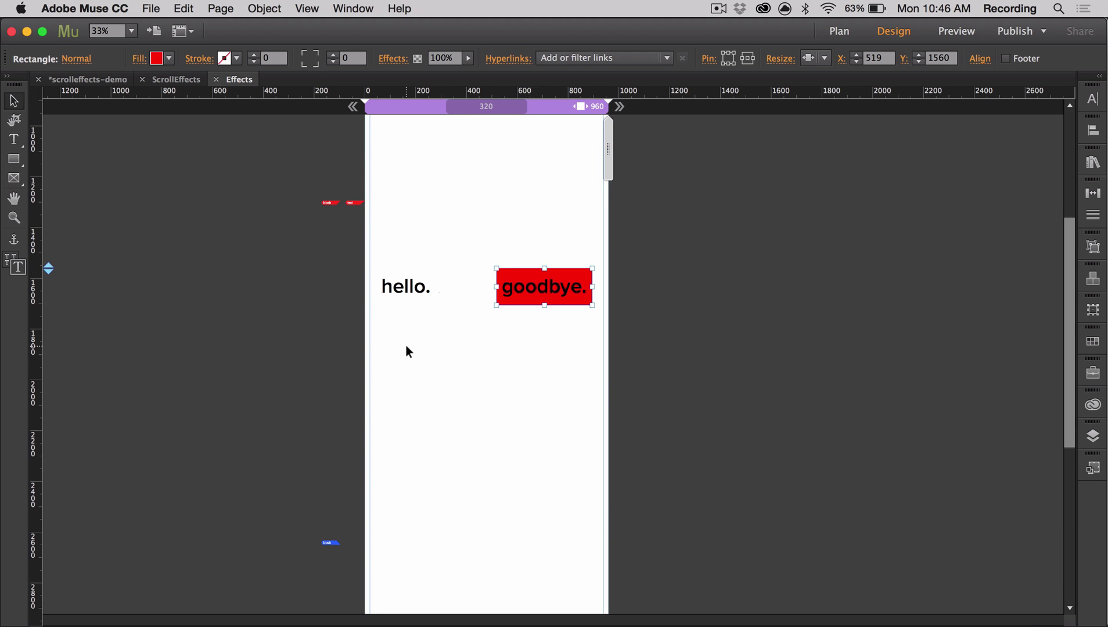
pyautogui.press('super+minus')
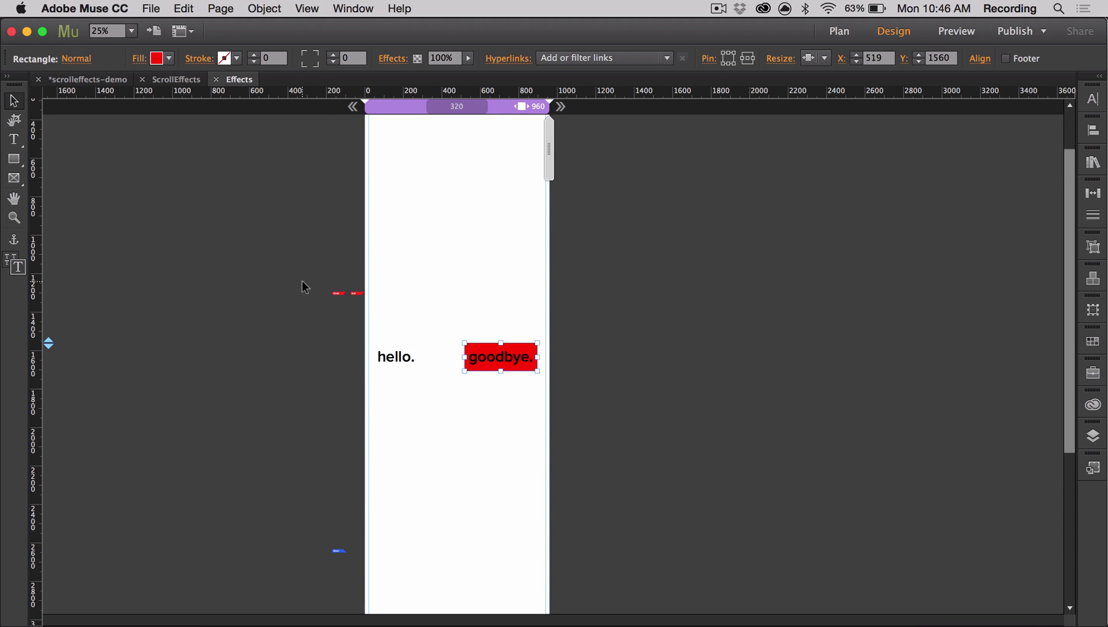
pyautogui.moveTo(305, 290); pyautogui.dragTo(345, 540)
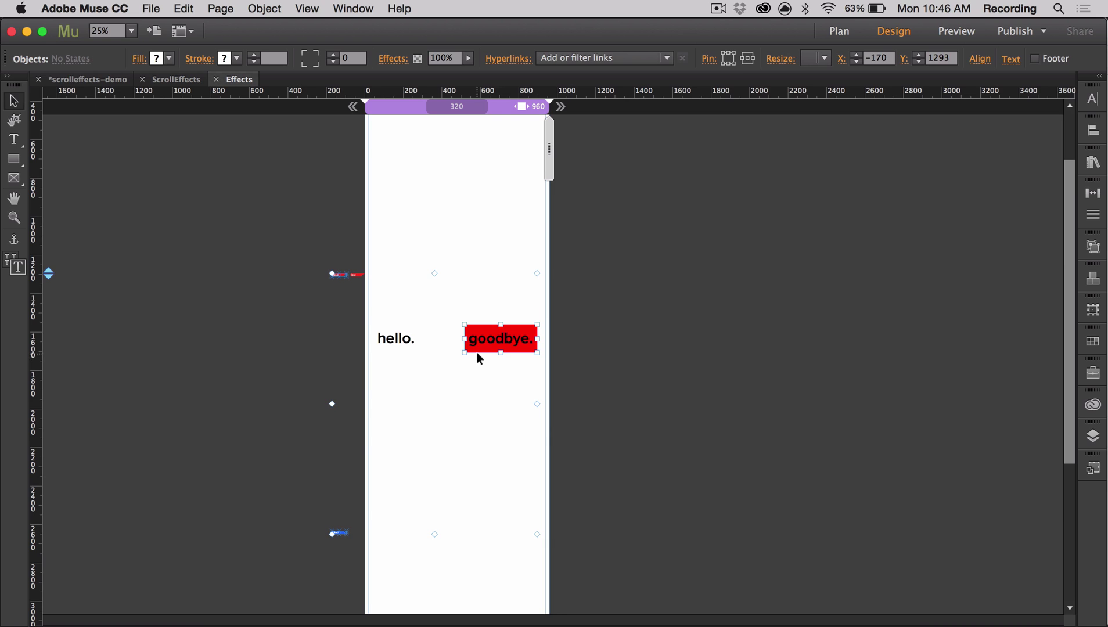
pyautogui.moveTo(475, 360); pyautogui.dragTo(471, 435)
pyautogui.click(408, 390)
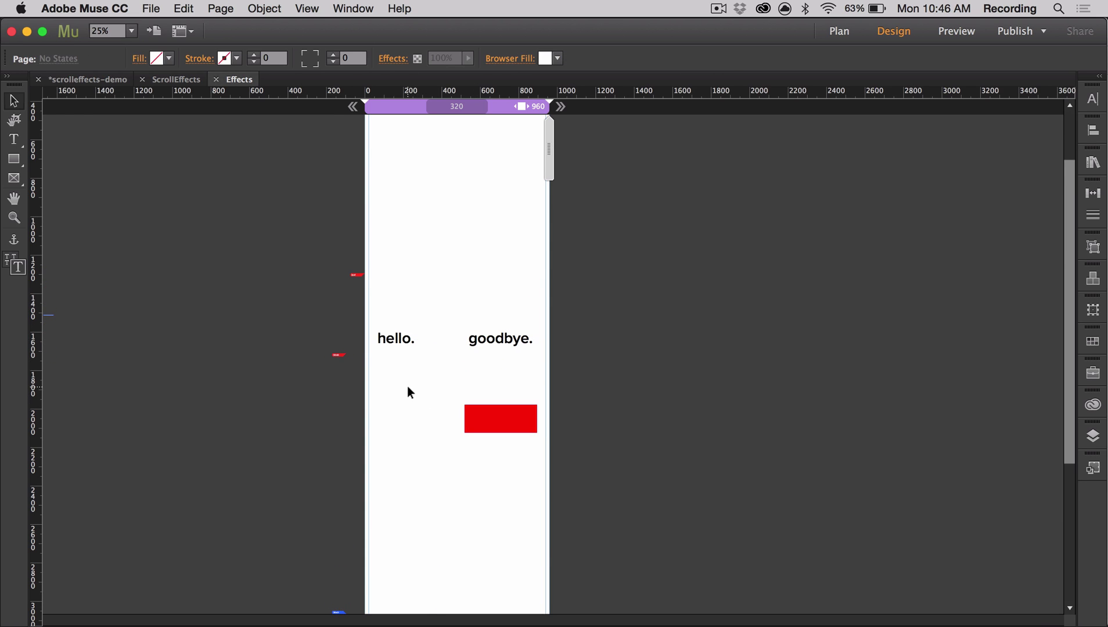
# Step: Change the rectangle's fill from red to white
pyautogui.click(471, 417)
pyautogui.click(157, 58)
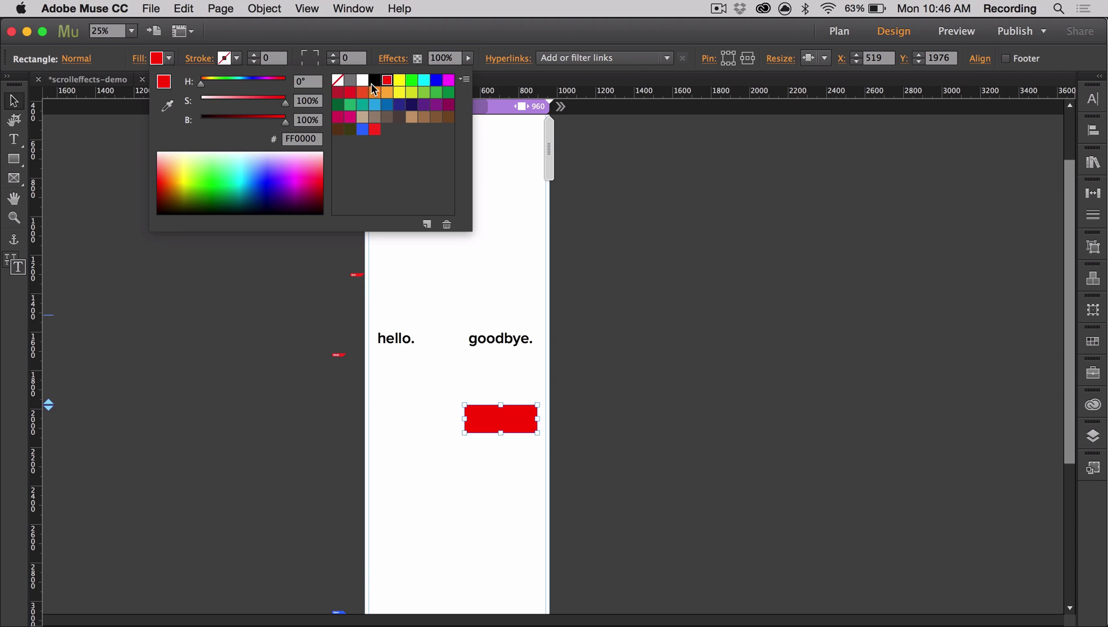
pyautogui.click(362, 80)
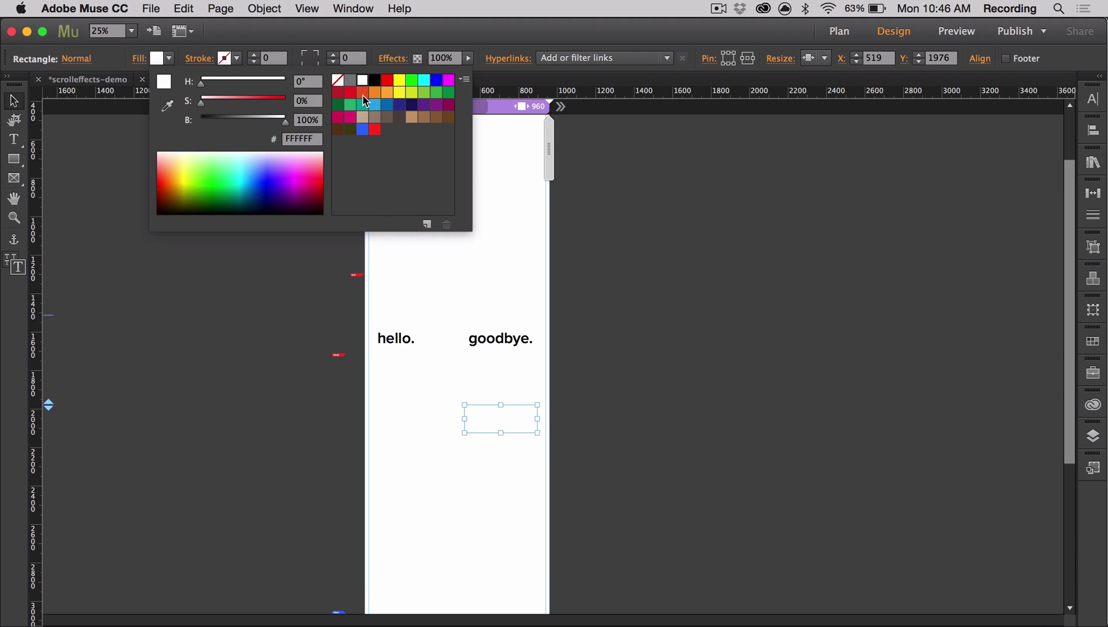
pyautogui.click(427, 388)
# Step: Preview effects.html in Chrome and scroll to watch 'goodbye.' replace 'hello.'
pyautogui.press('super+shift+e')
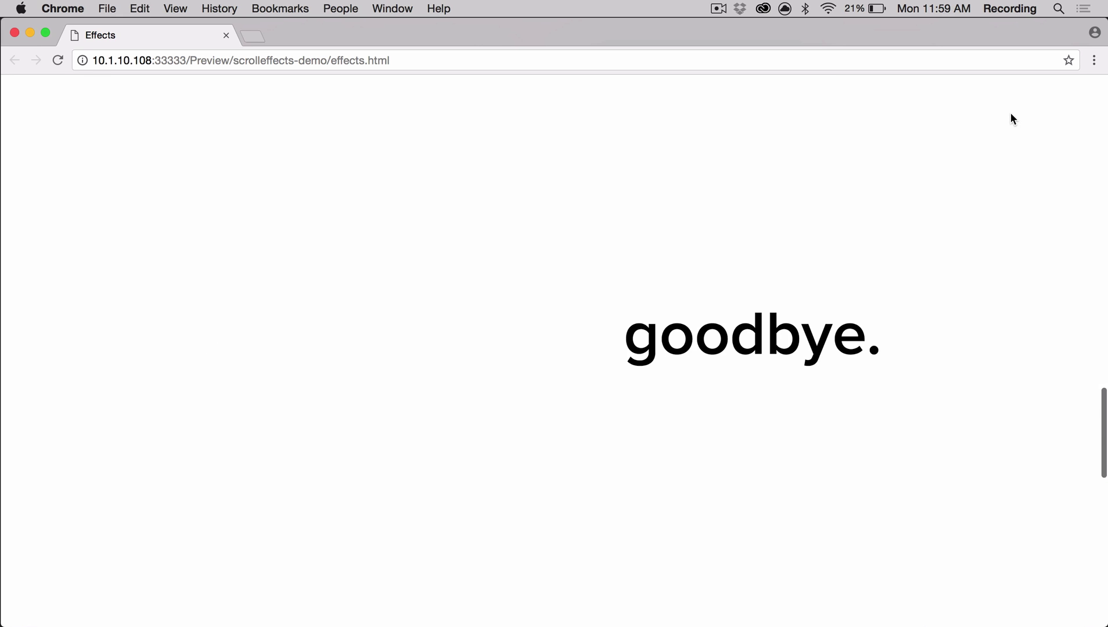
pyautogui.scroll(4, 1012, 119)
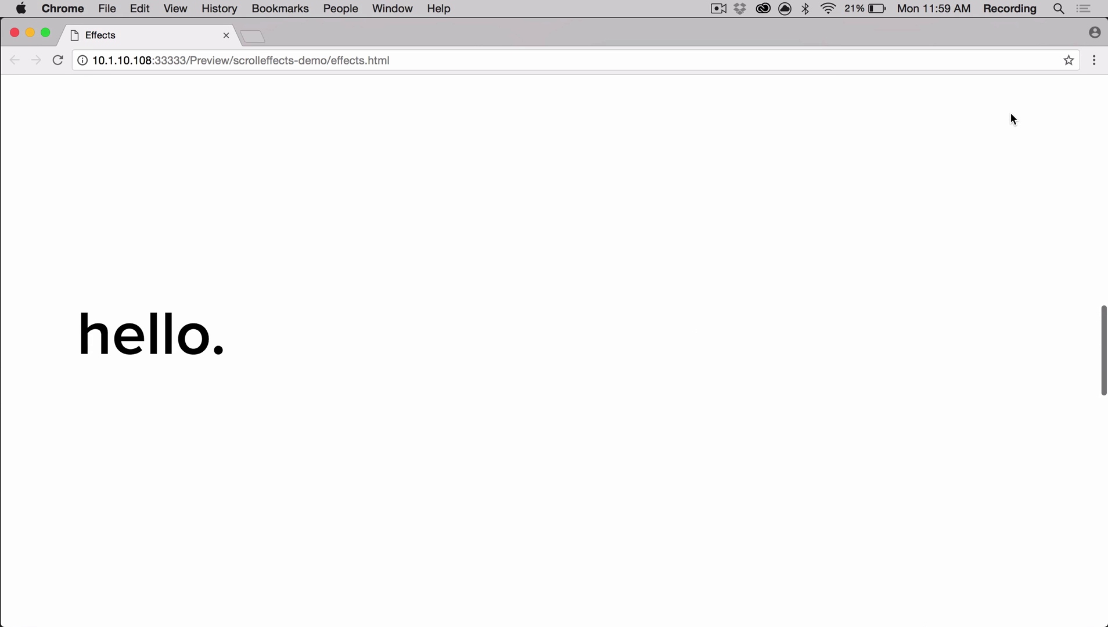
pyautogui.scroll(-5, 1011, 114)
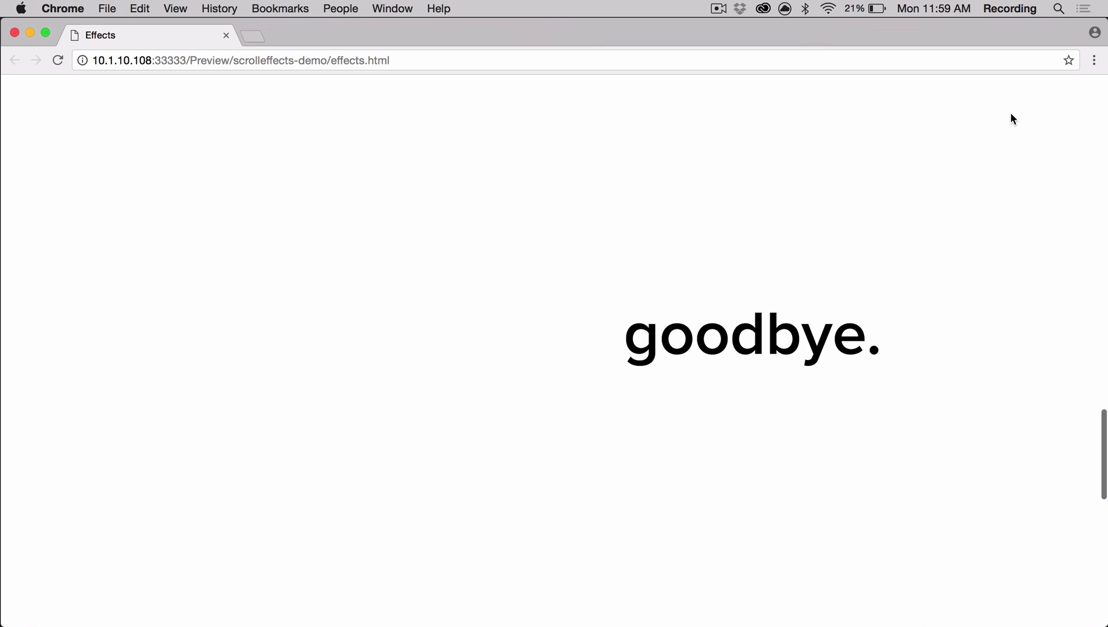
pyautogui.scroll(8, 1012, 119)
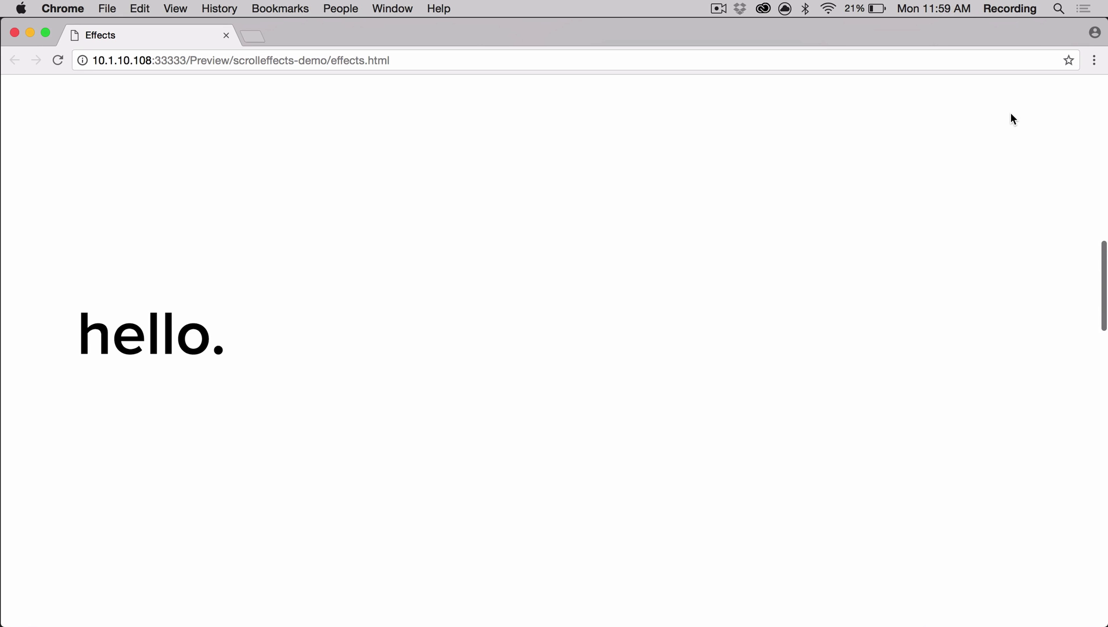
pyautogui.scroll(-7, 1012, 119)
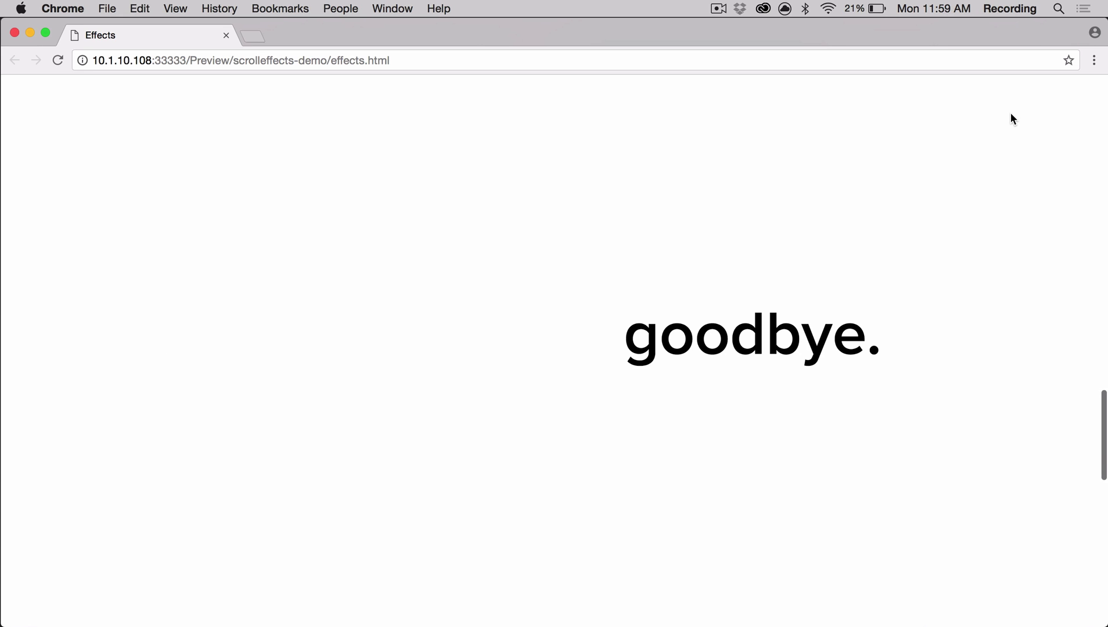
pyautogui.scroll(8, 1011, 114)
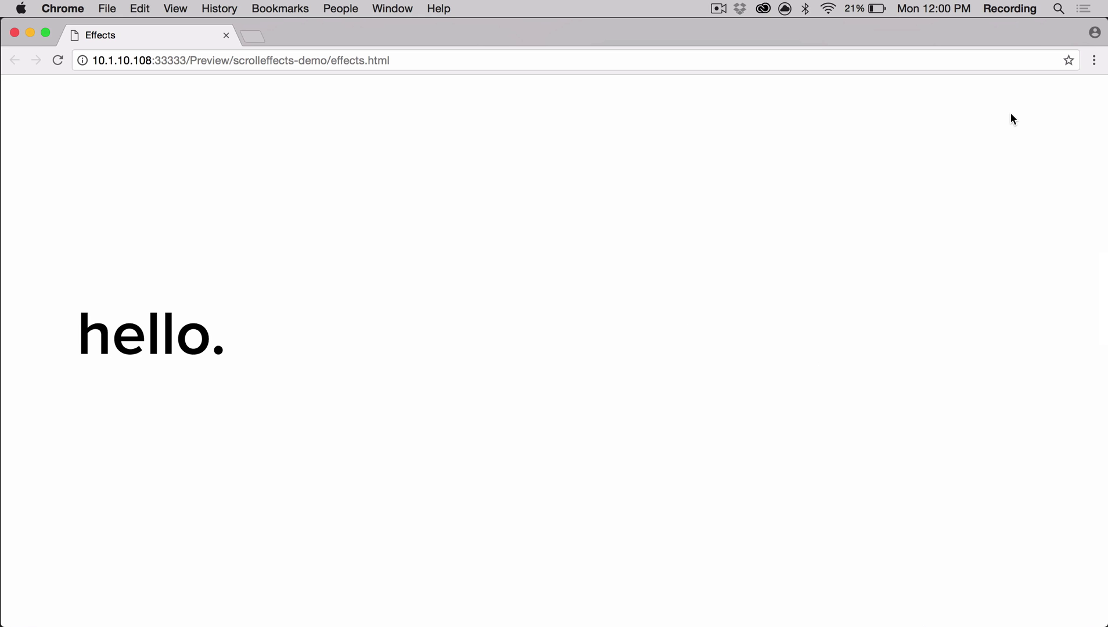
pyautogui.scroll(-8, 1011, 114)
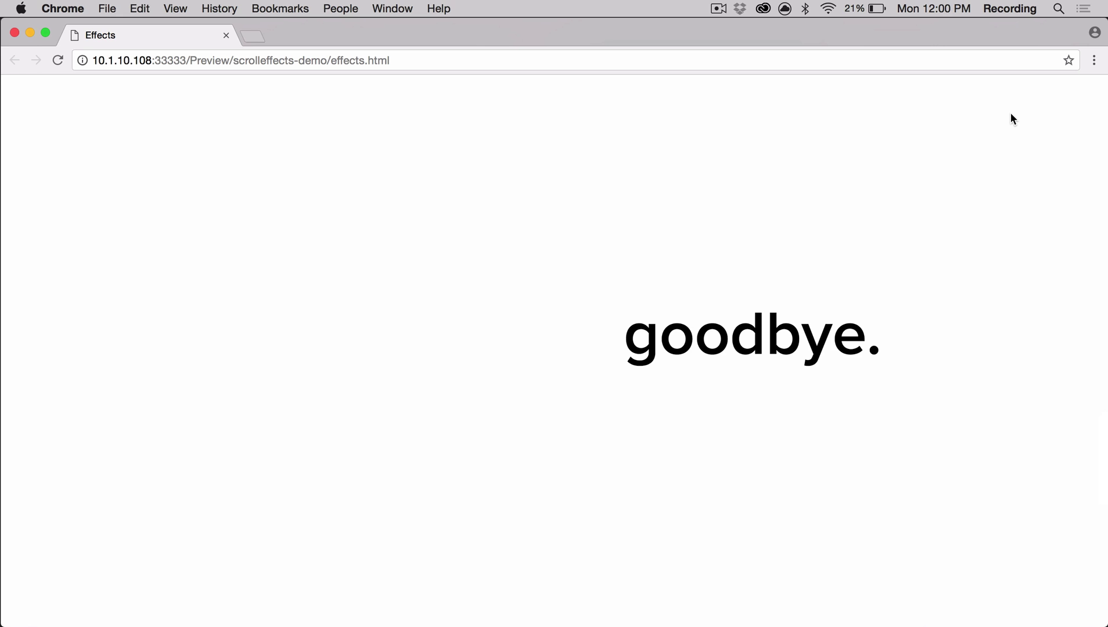